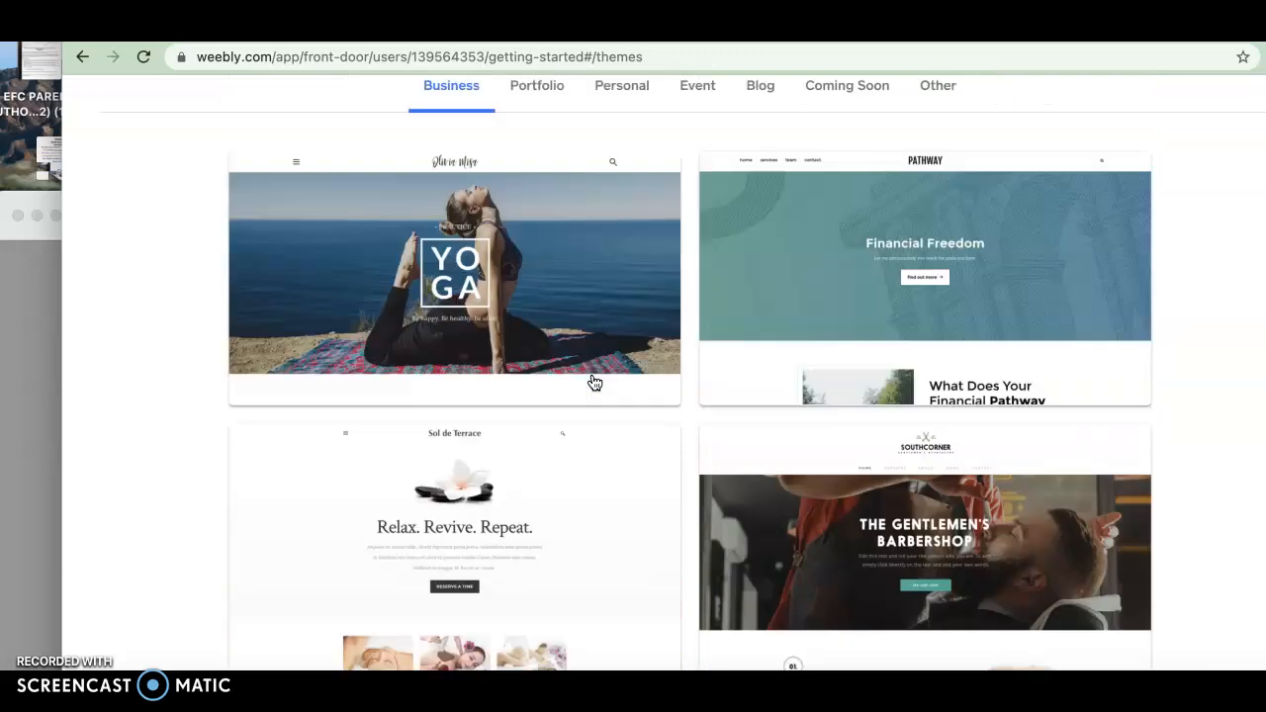
Pick a theme from the Other category and start editing it
{"action": "left_click", "coordinate": [935, 243]}
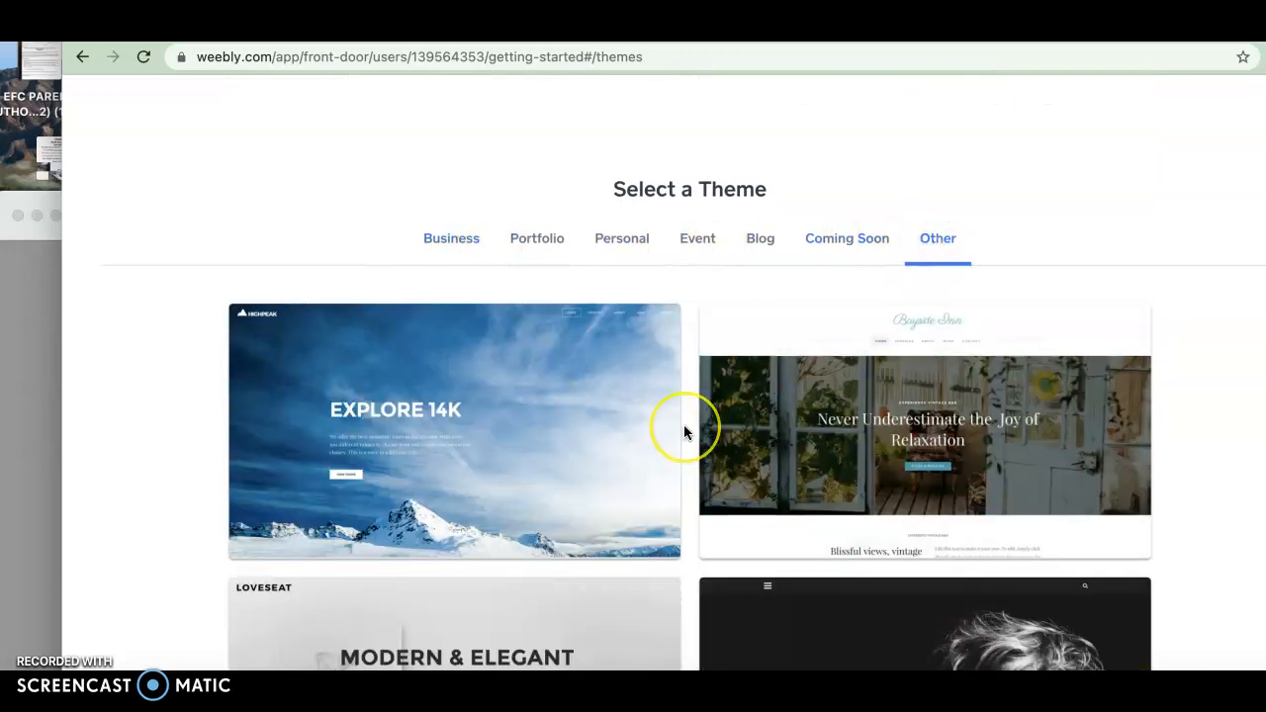
{"action": "scroll", "coordinate": [684, 425], "scroll_direction": "down", "scroll_amount": 5}
{"action": "left_click", "coordinate": [911, 442]}
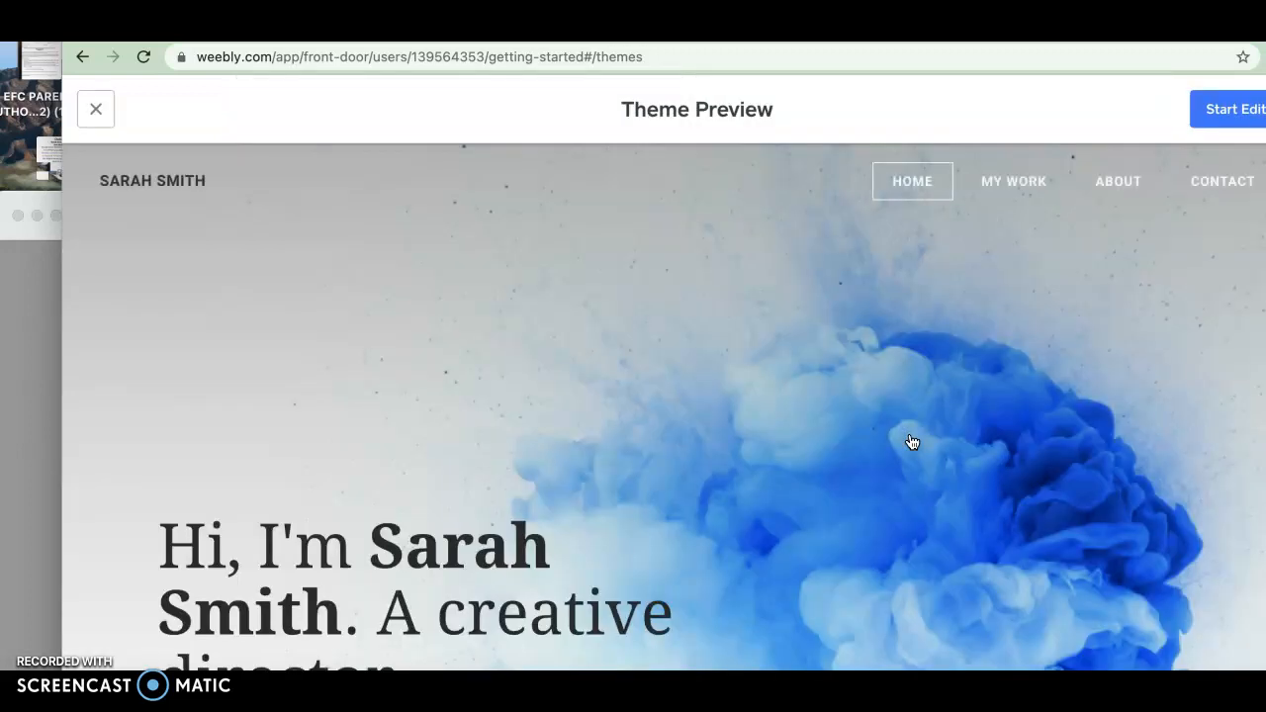
{"action": "left_click", "coordinate": [1216, 111]}
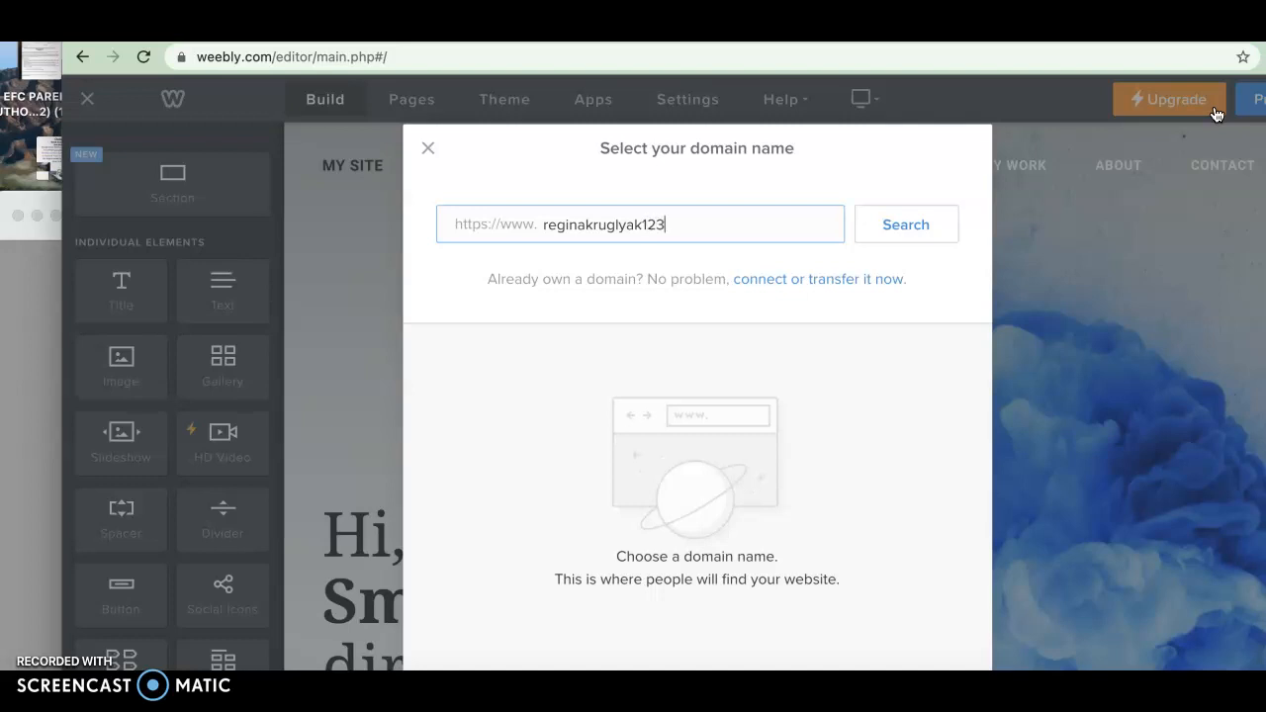
Search for a domain based on the owner's name and choose the free weebly.com subdomain
{"action": "left_click", "coordinate": [909, 229]}
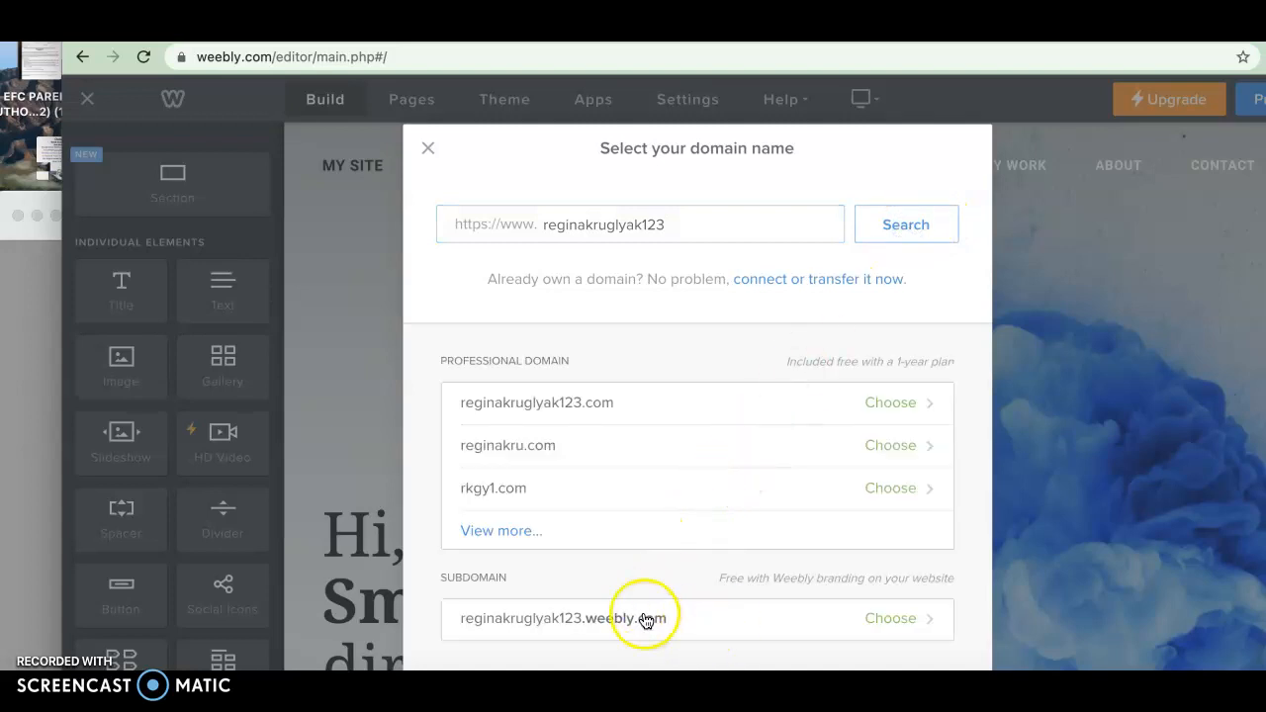
{"action": "left_click", "coordinate": [900, 629]}
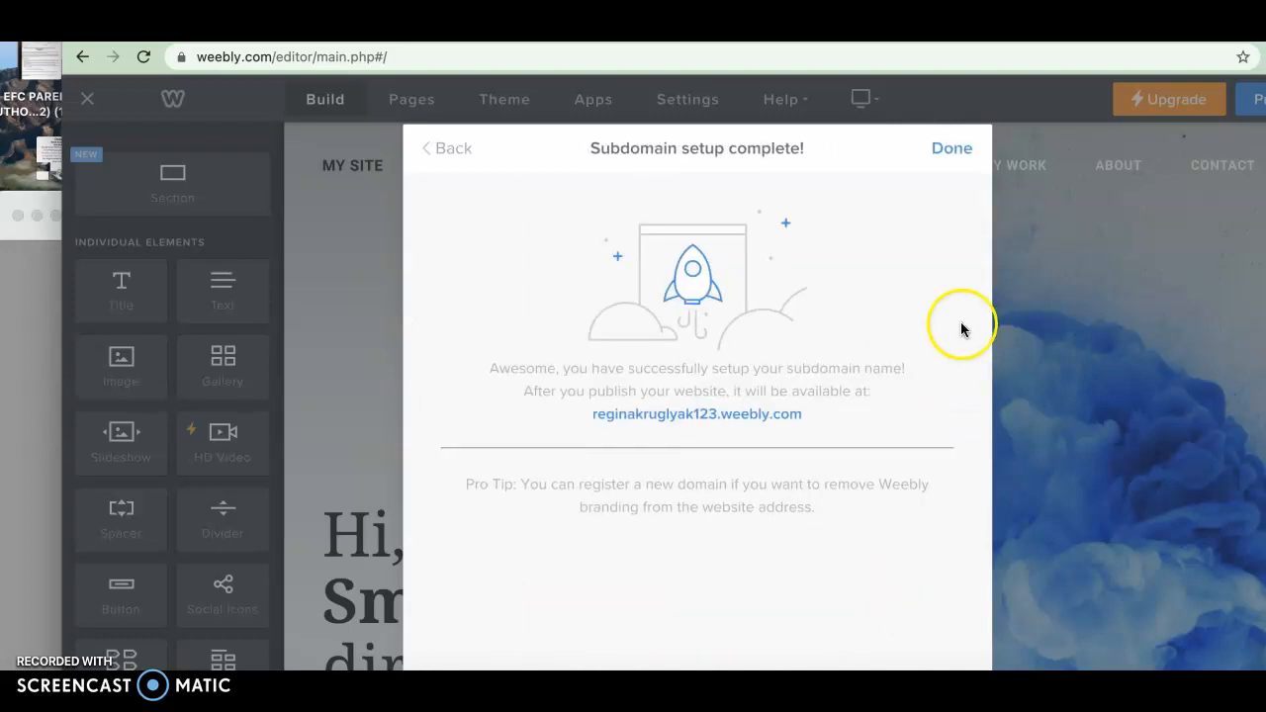
{"action": "left_click", "coordinate": [951, 151]}
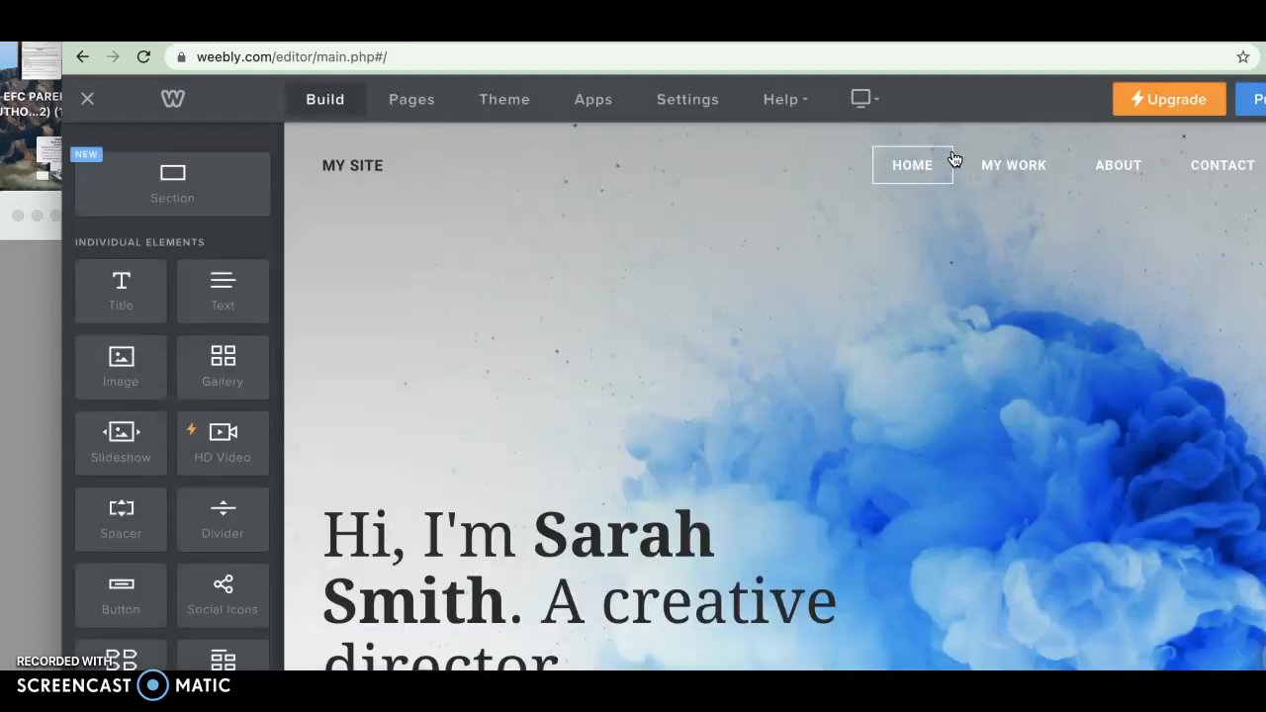
Delete the Contact page from the site's pages
{"action": "left_click", "coordinate": [413, 103]}
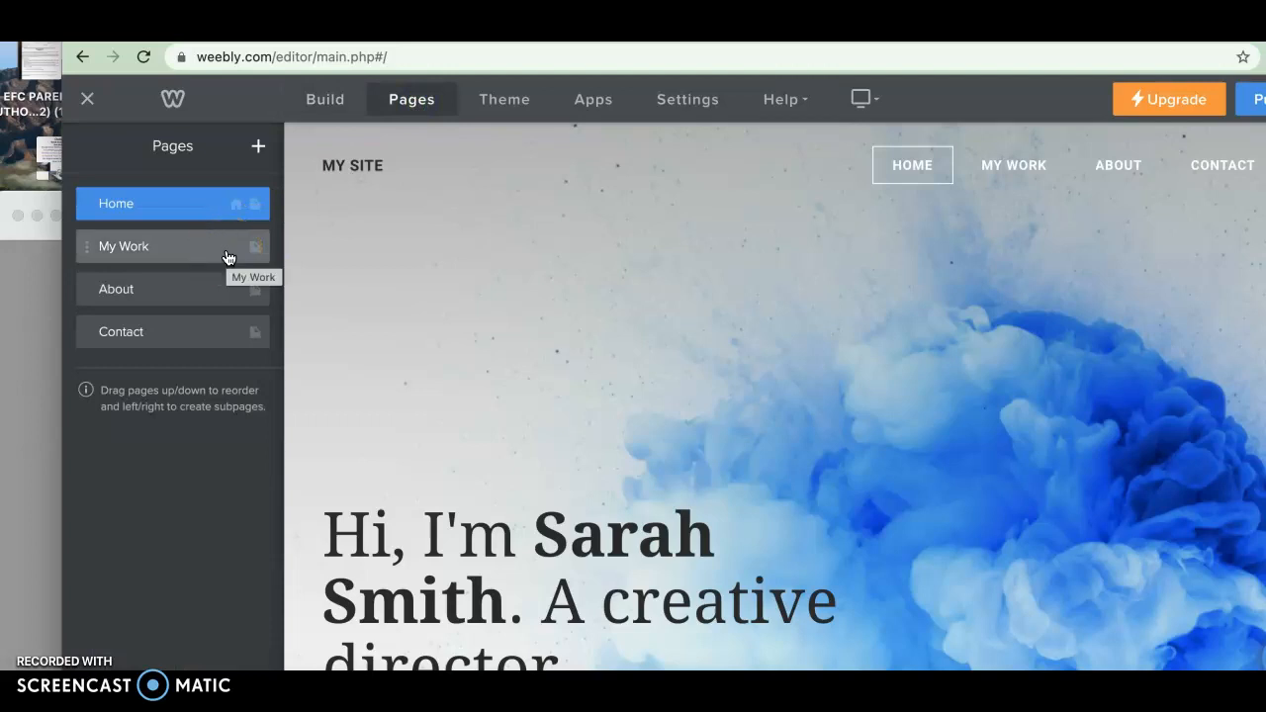
{"action": "left_click", "coordinate": [220, 333]}
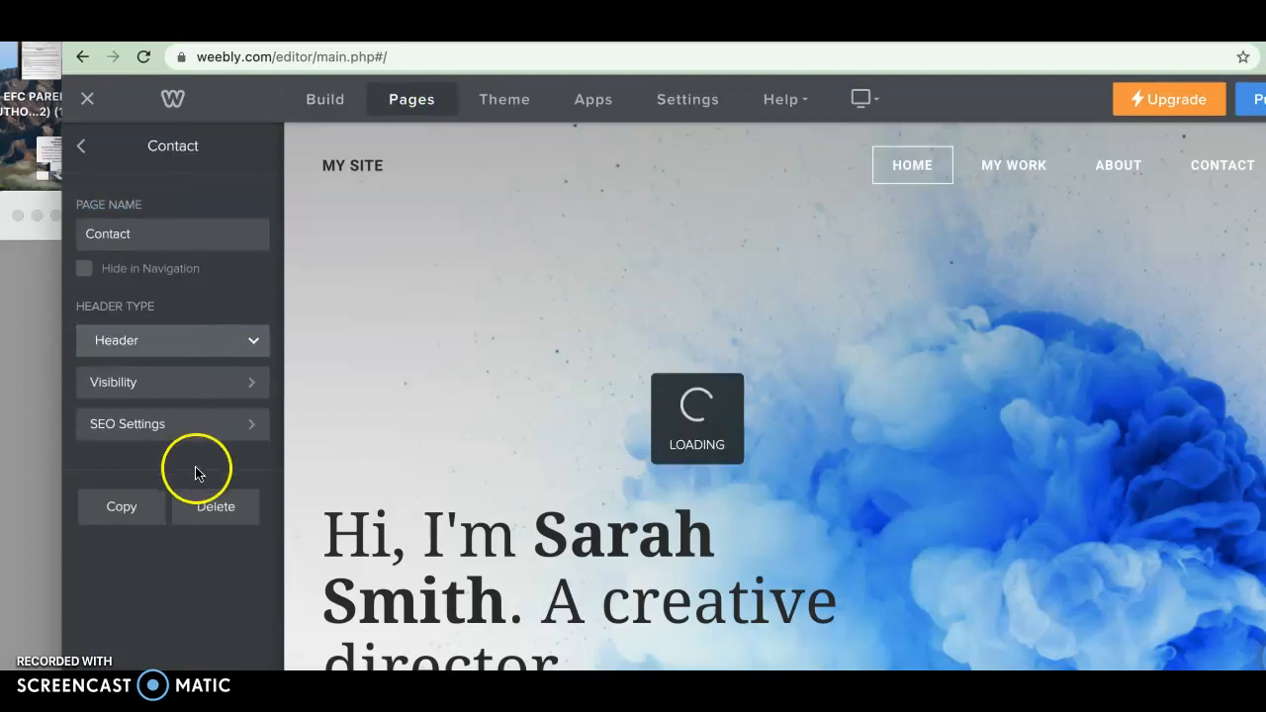
{"action": "left_click", "coordinate": [205, 512]}
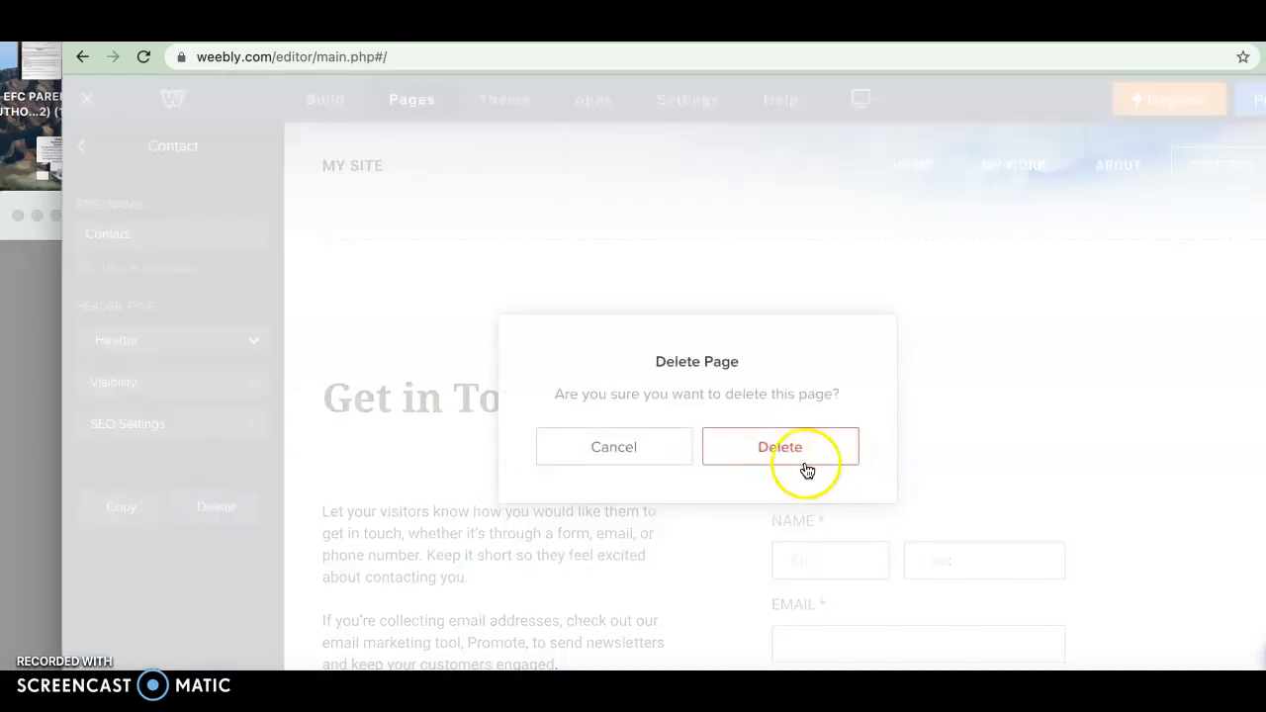
{"action": "left_click", "coordinate": [789, 461]}
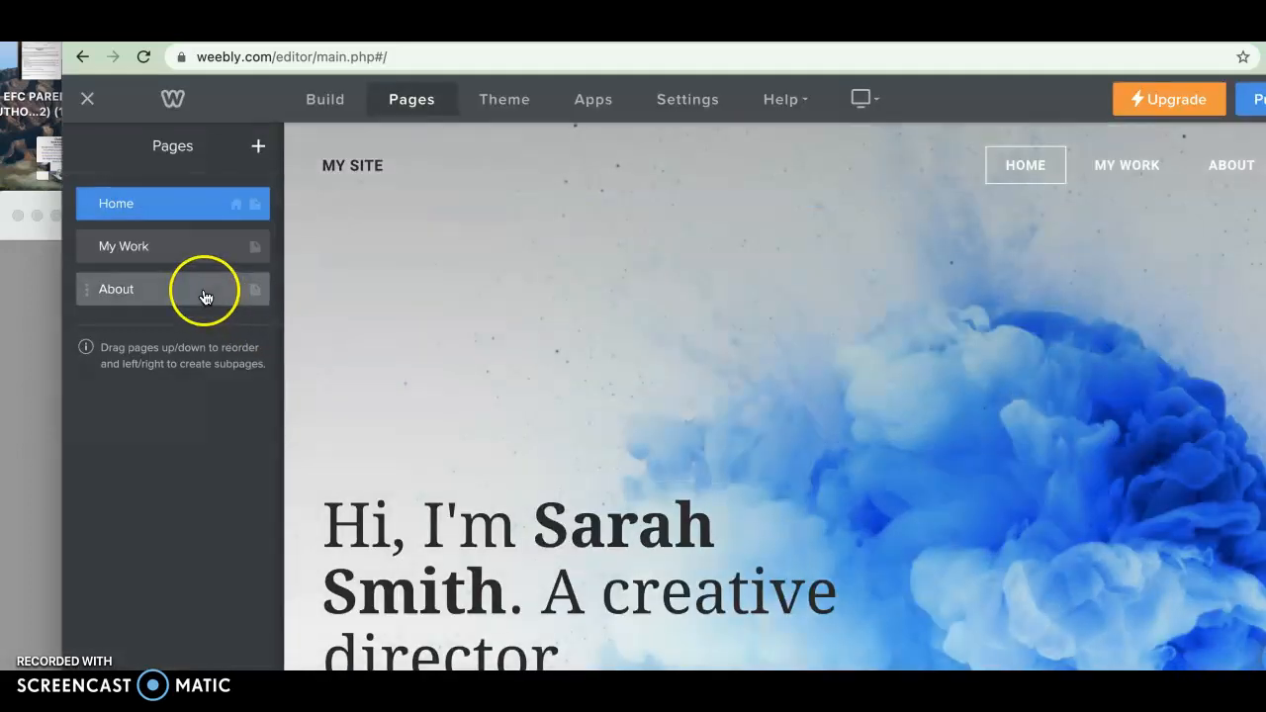
Delete the About page from the site's pages
{"action": "left_click", "coordinate": [204, 297]}
{"action": "left_click", "coordinate": [206, 511]}
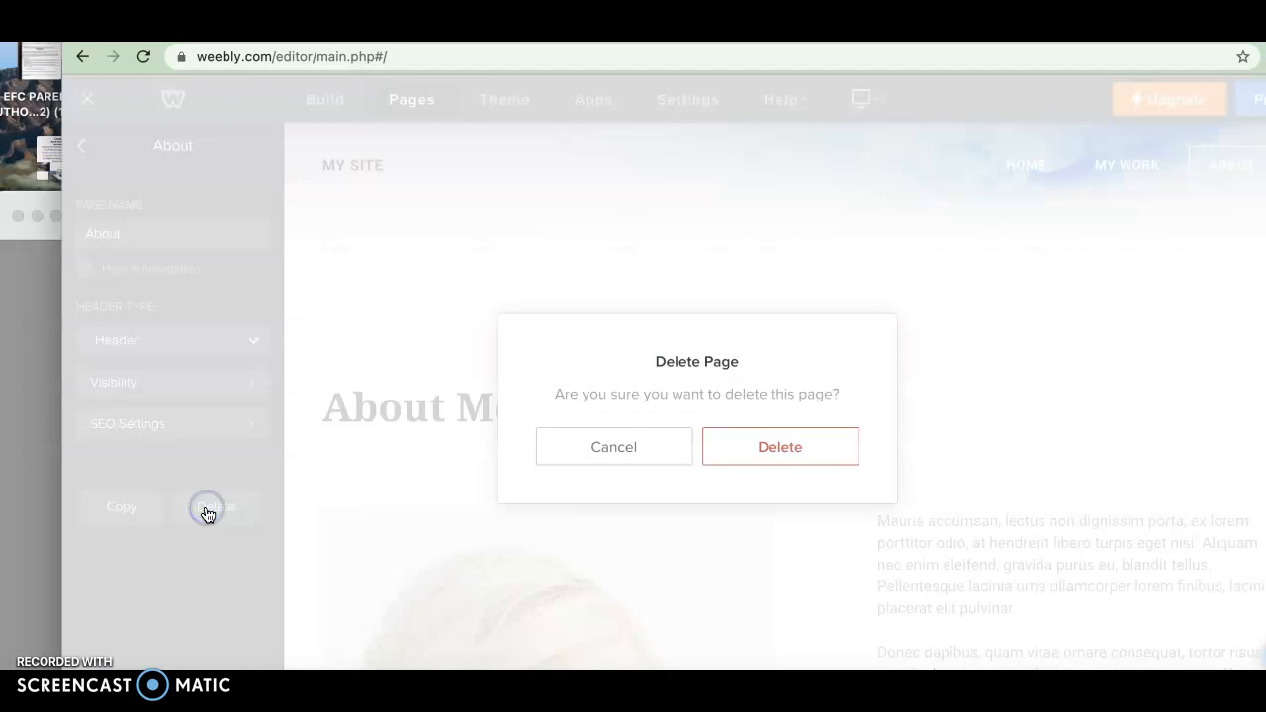
{"action": "left_click", "coordinate": [758, 455]}
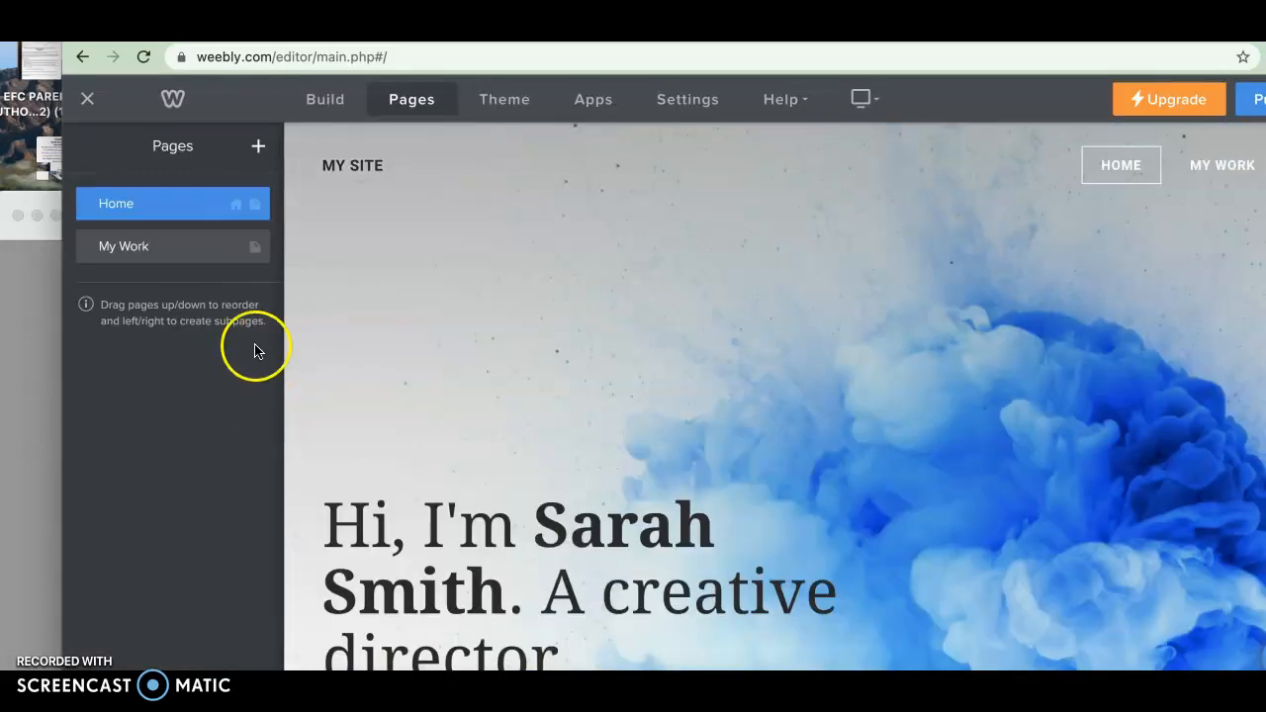
Delete the My Work page so only the Home page remains
{"action": "left_click", "coordinate": [188, 250]}
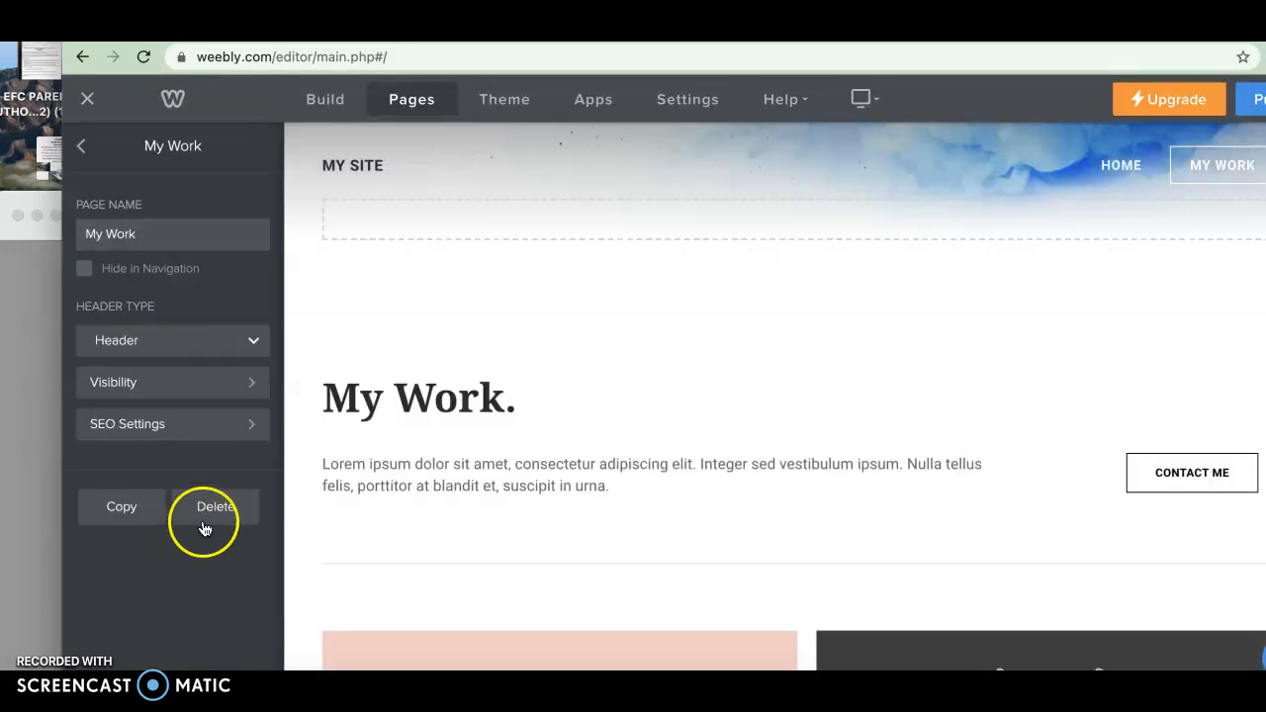
{"action": "left_click", "coordinate": [213, 507]}
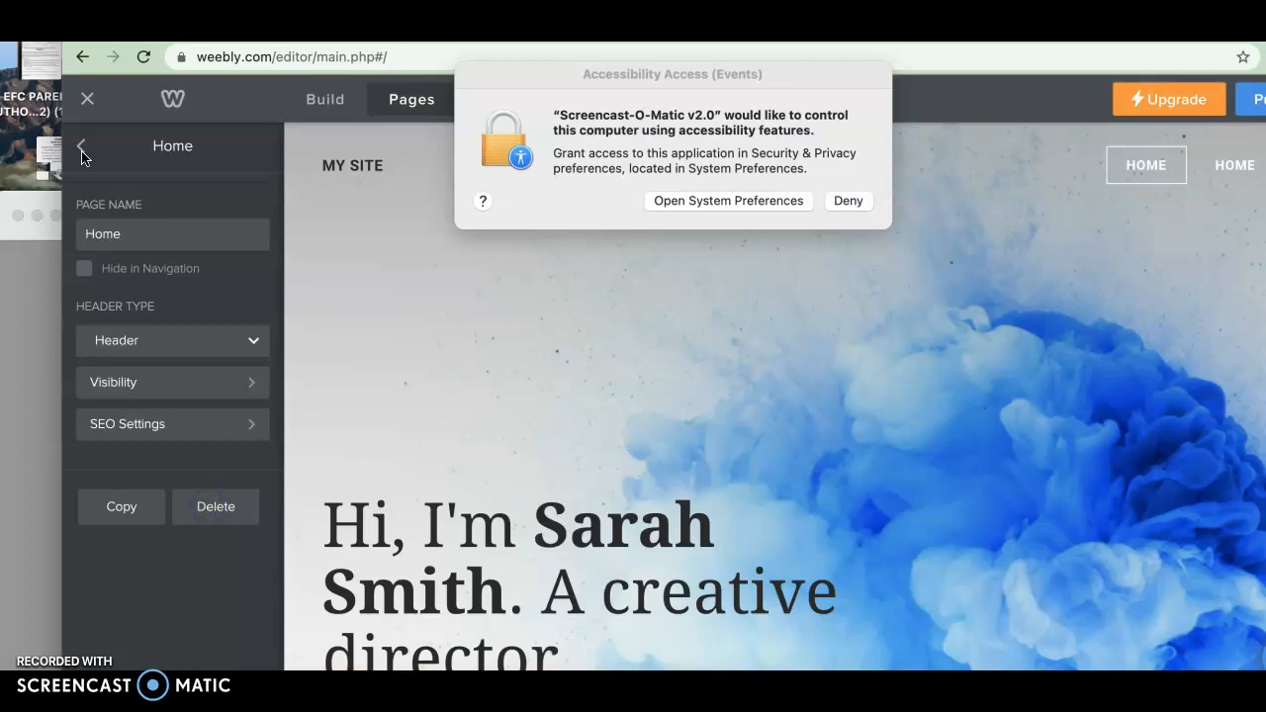
{"action": "left_click", "coordinate": [839, 203]}
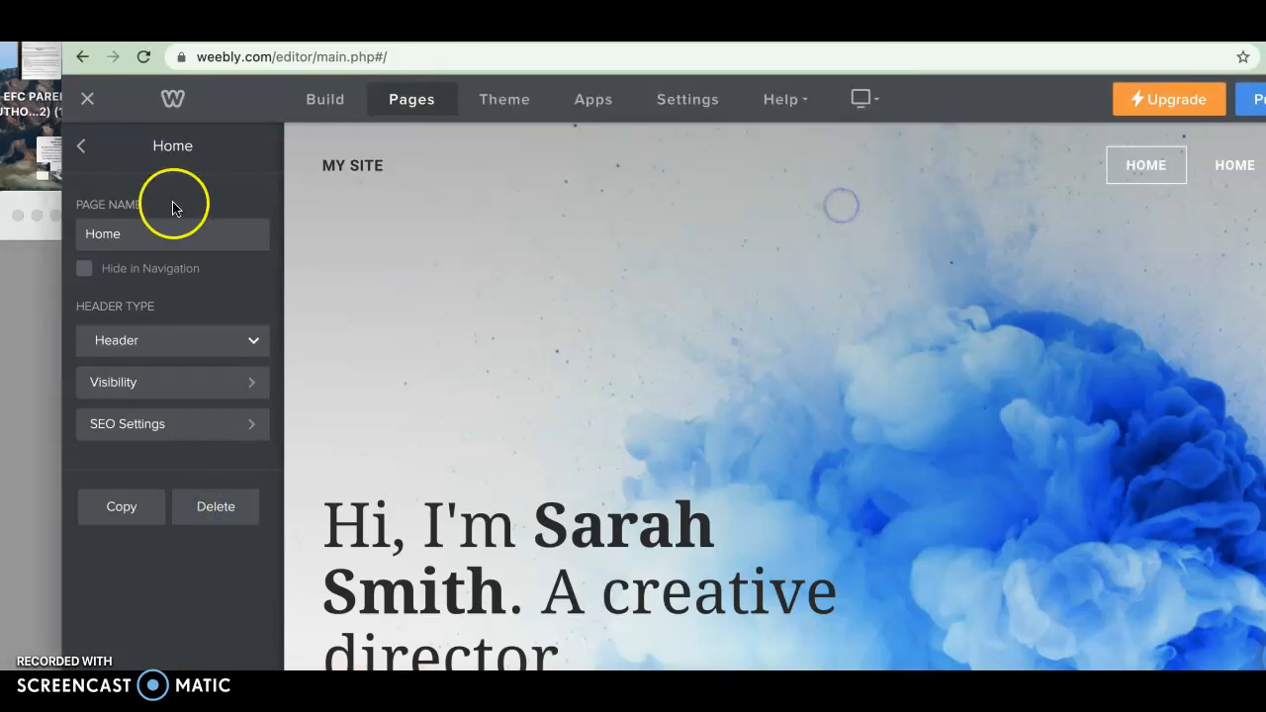
{"action": "left_click", "coordinate": [81, 147]}
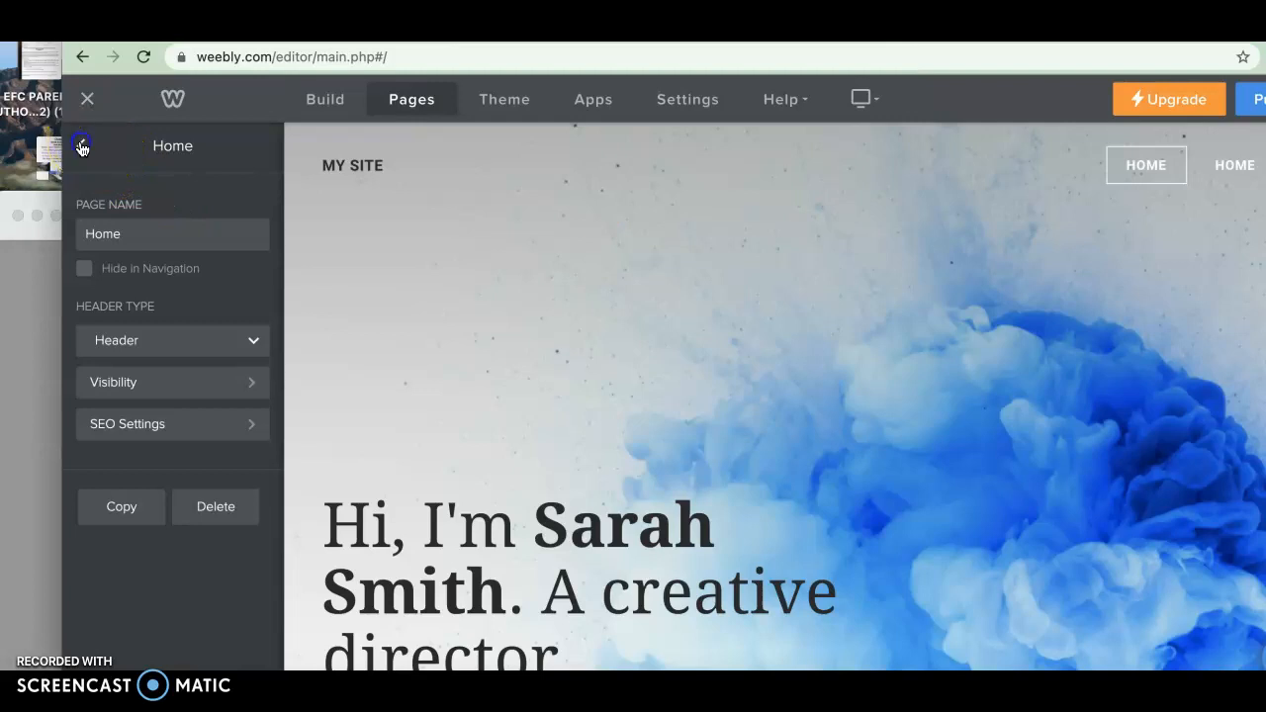
{"action": "left_click", "coordinate": [192, 247]}
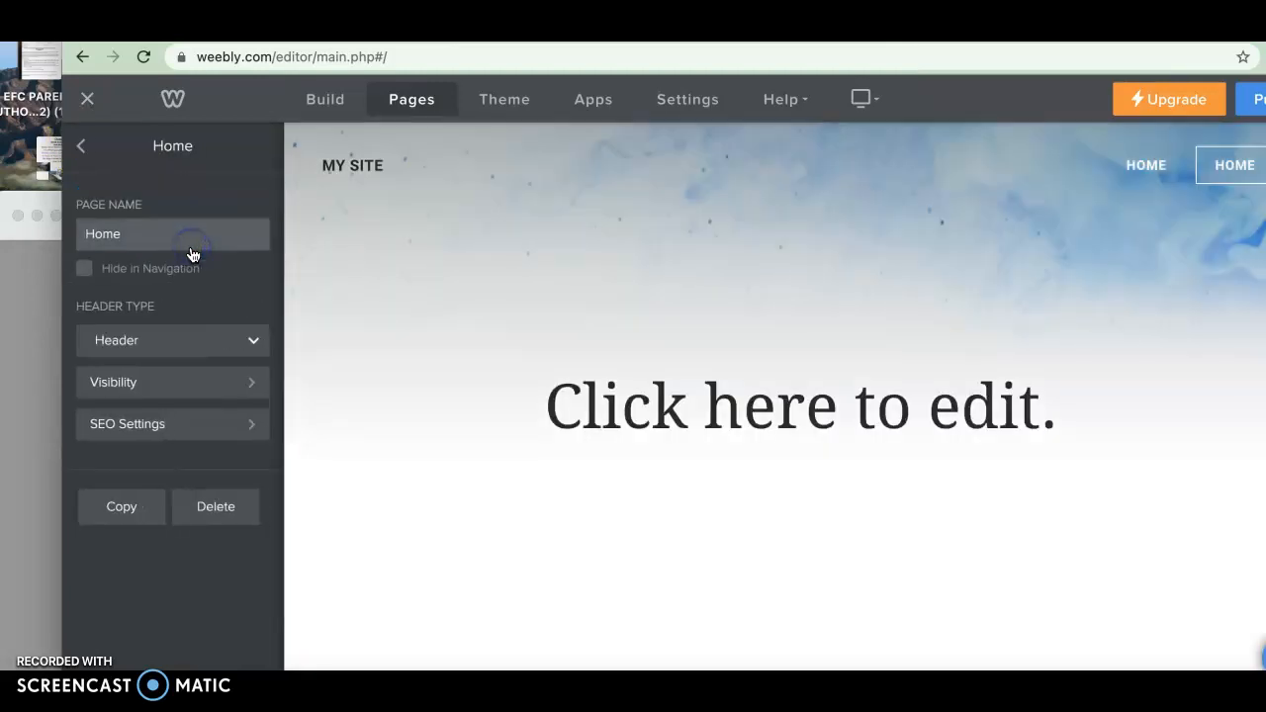
{"action": "left_click", "coordinate": [206, 503]}
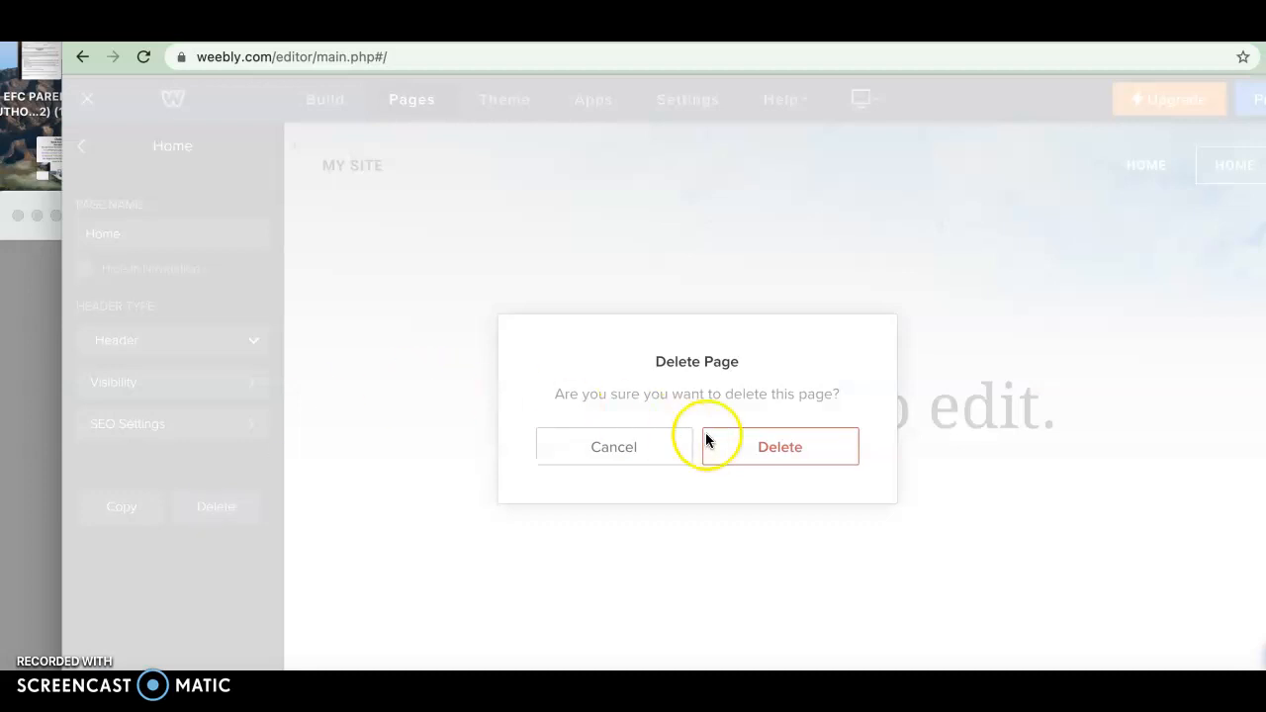
{"action": "left_click", "coordinate": [761, 446]}
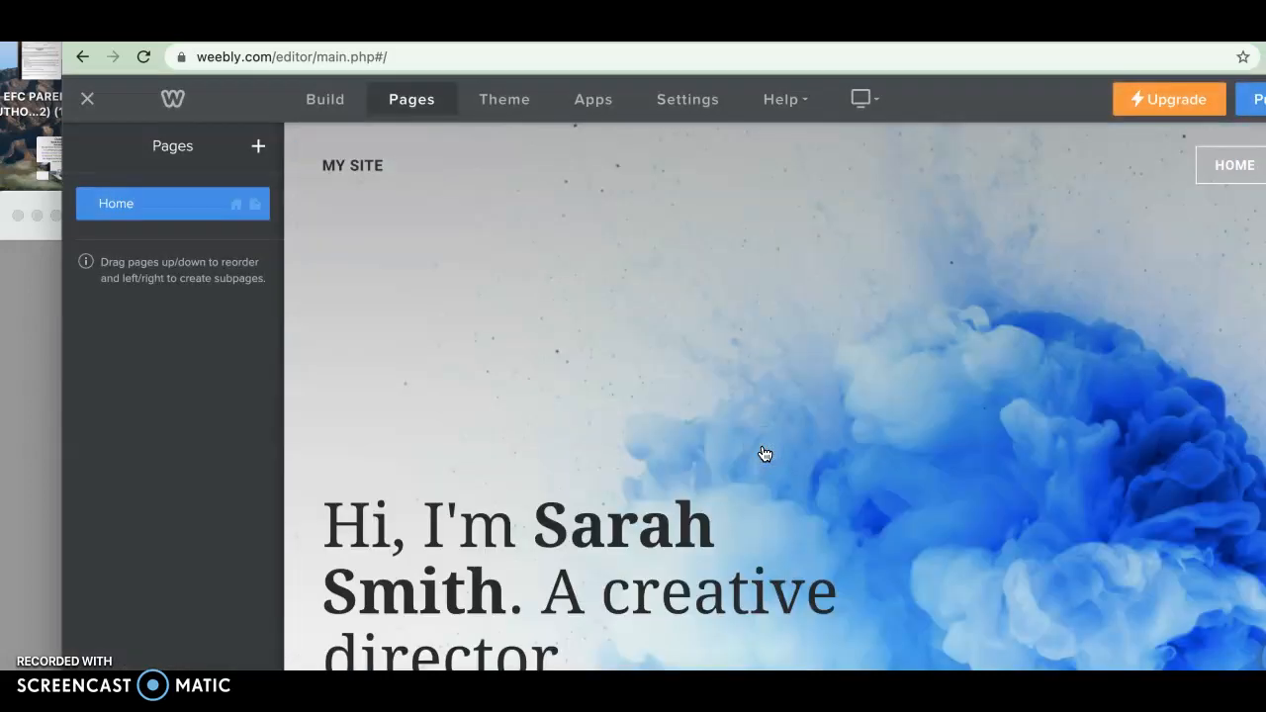
Replace the site title with the owner's full name
{"action": "scroll", "coordinate": [765, 454], "scroll_direction": "down", "scroll_amount": 5}
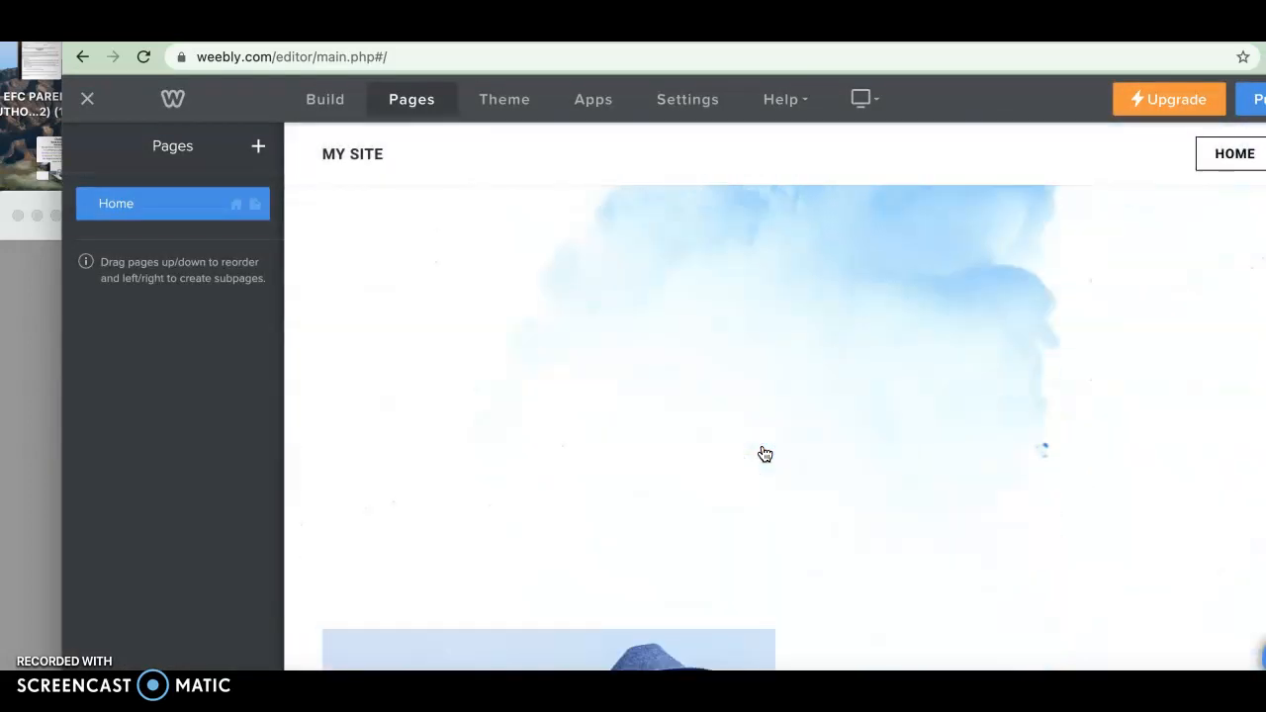
{"action": "scroll", "coordinate": [765, 454], "scroll_direction": "up", "scroll_amount": 5}
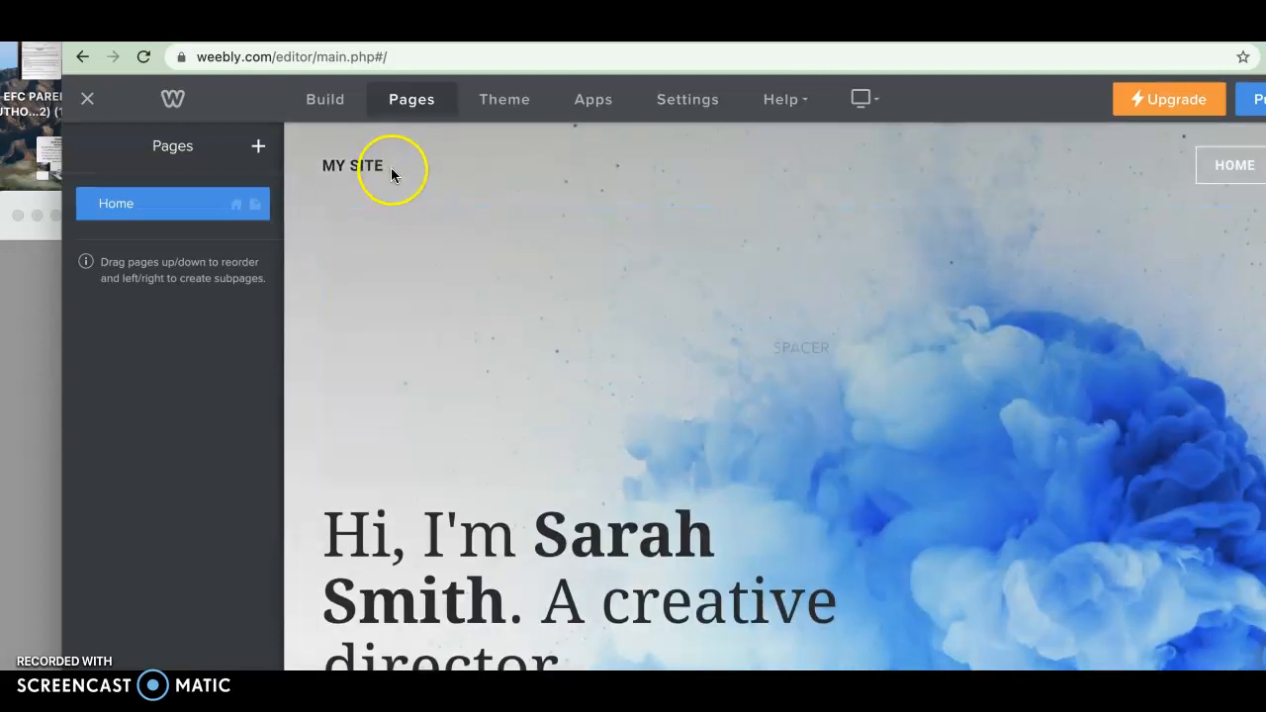
{"action": "left_click", "coordinate": [366, 166]}
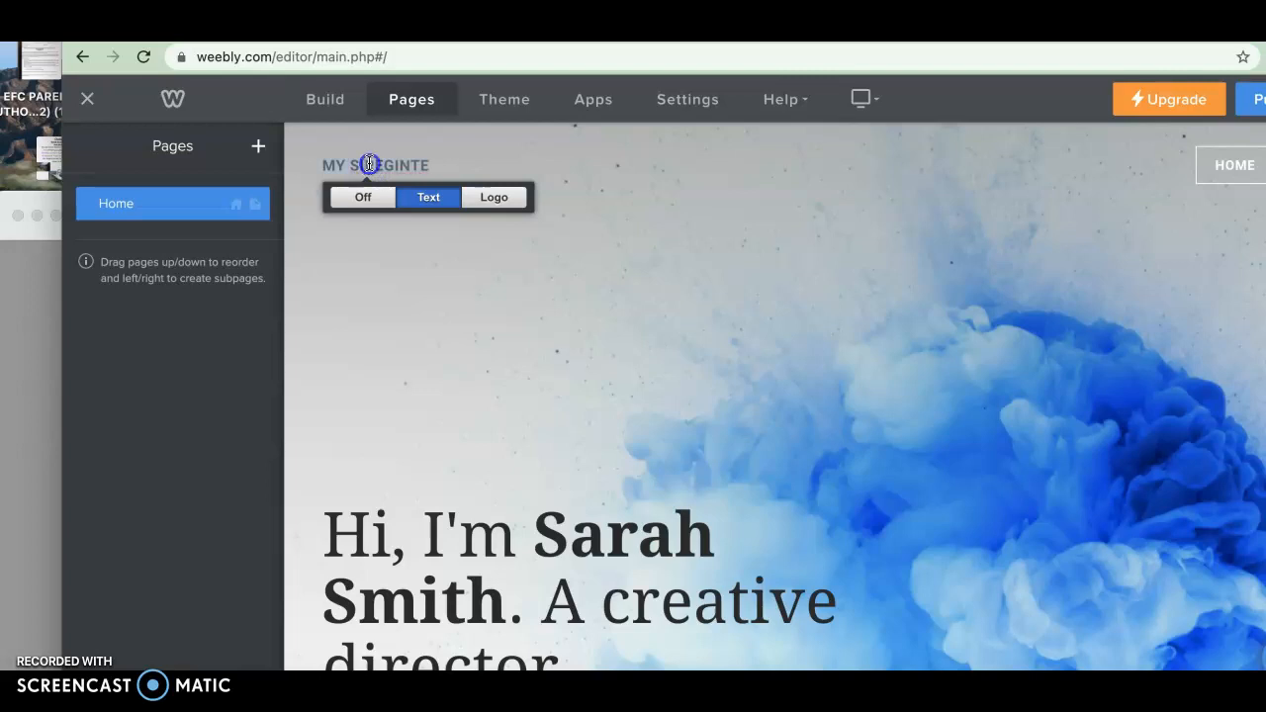
{"action": "scroll", "coordinate": [478, 540], "scroll_direction": "down", "scroll_amount": 1}
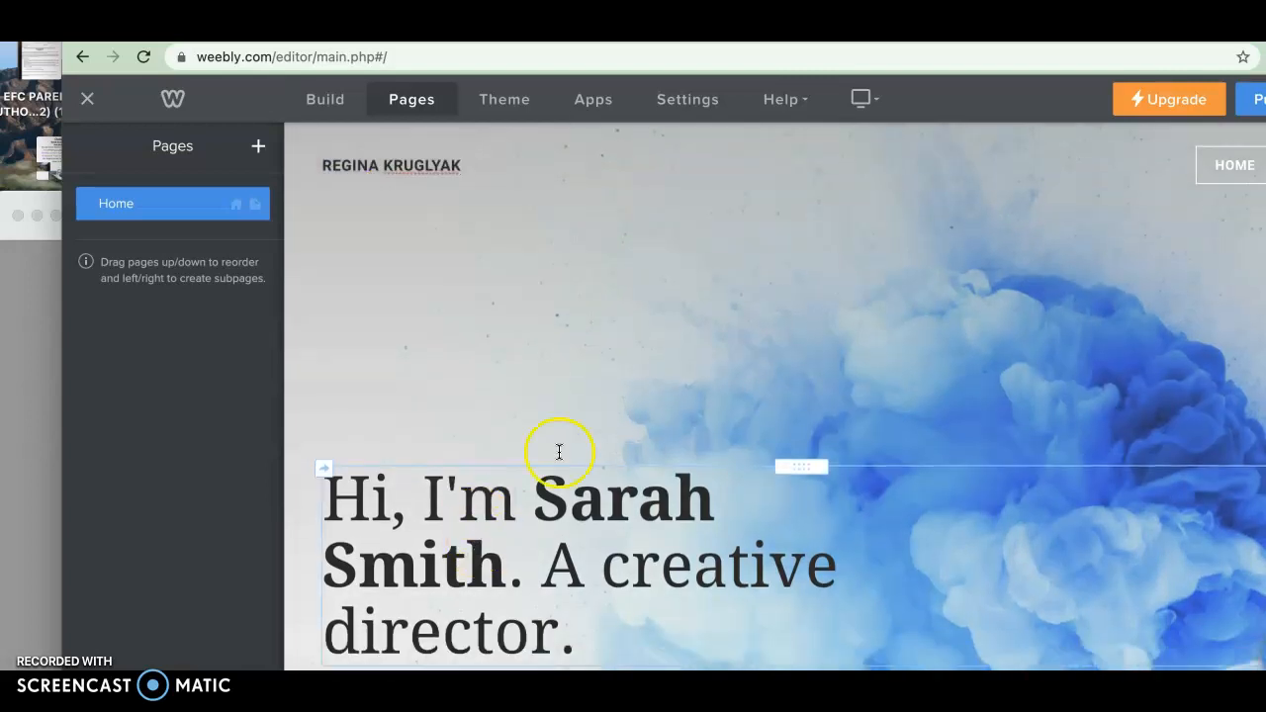
Replace the bold name in the hero heading with the owner's full name
{"action": "left_click", "coordinate": [658, 505]}
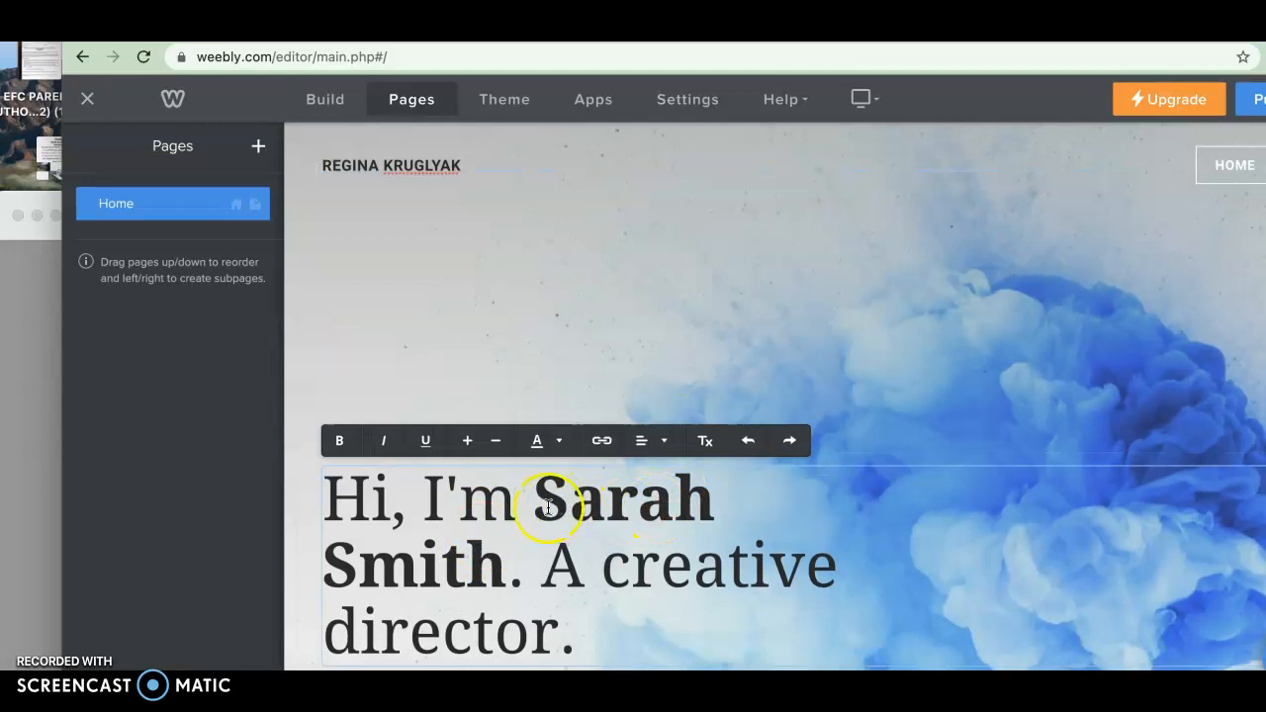
{"action": "left_click_drag", "start_coordinate": [534, 506], "coordinate": [507, 563]}
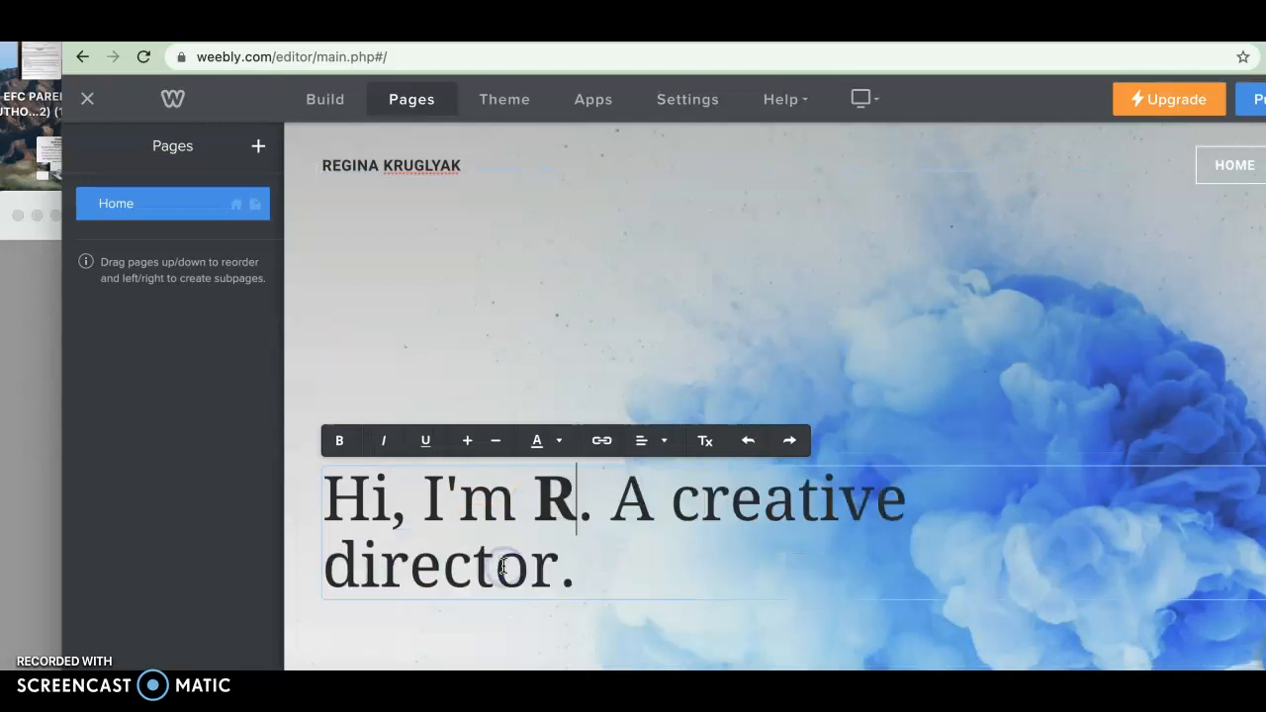
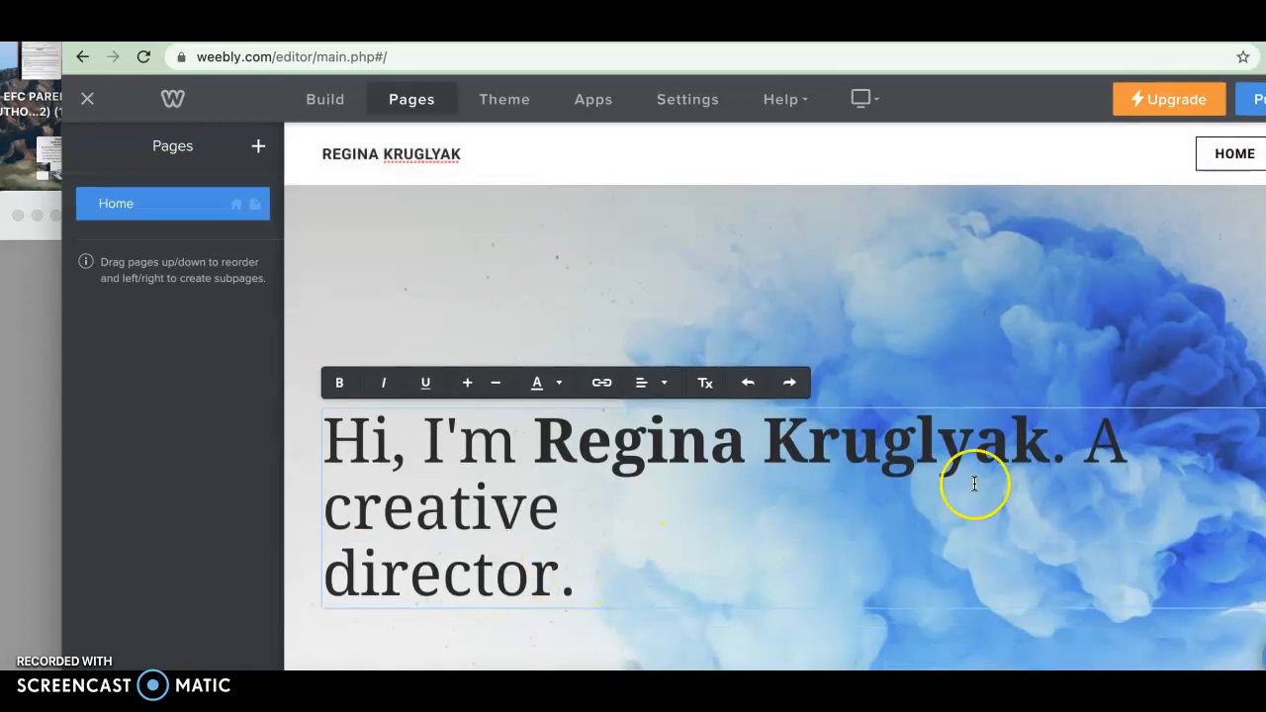
Change the rest of the hero heading to "A thoughtful designer and engineer."
{"action": "left_click_drag", "start_coordinate": [1066, 485], "coordinate": [1047, 560]}
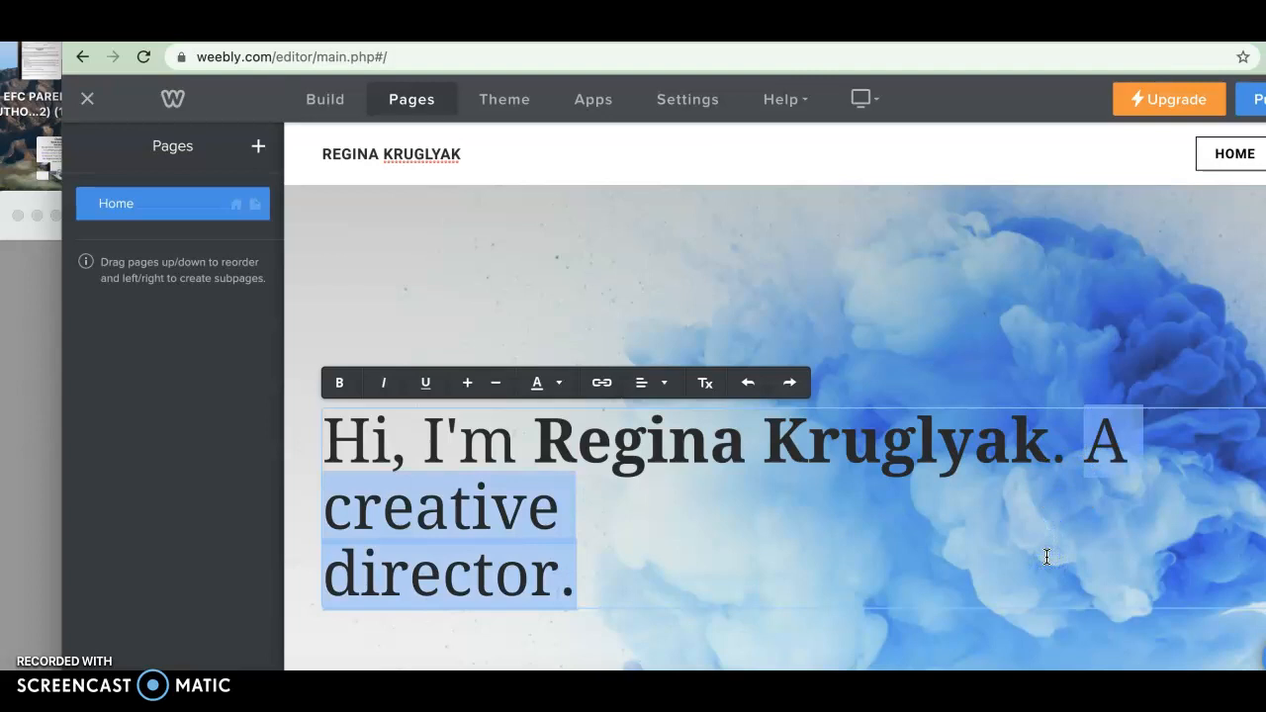
{"action": "key", "text": "BackSpace"}
{"action": "type", "text": "thought"}
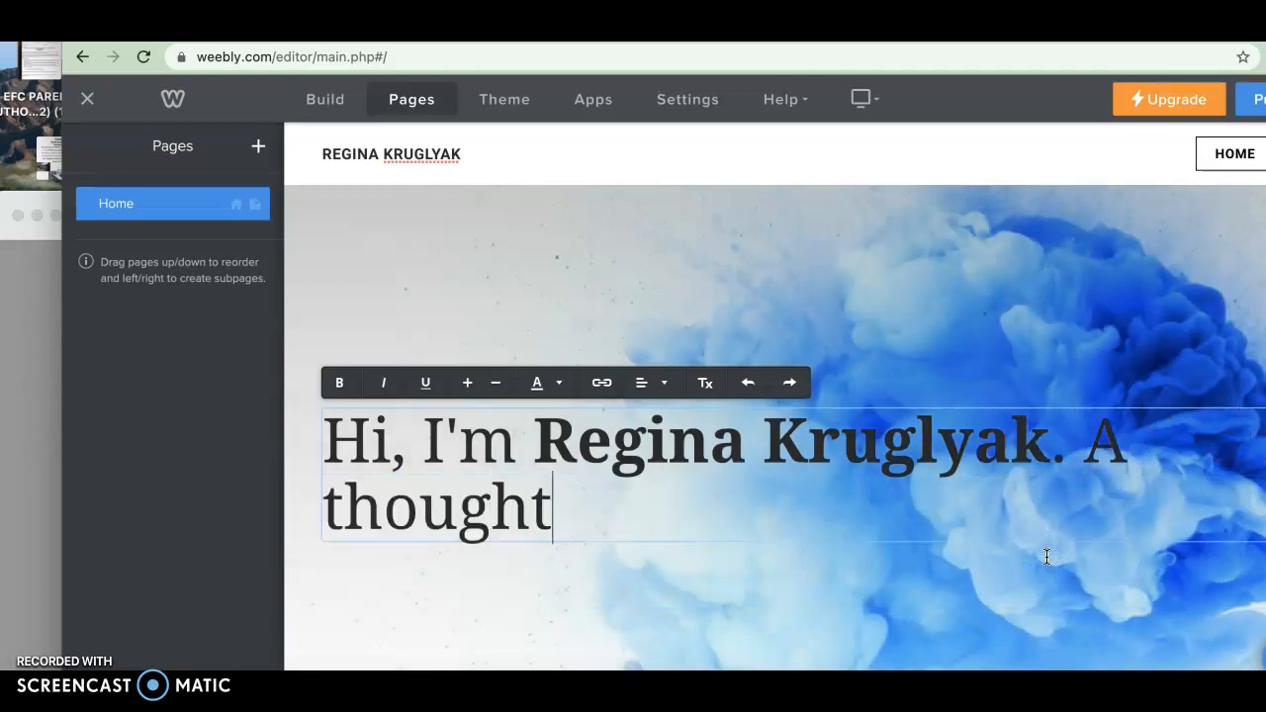
{"action": "type", "text": "ful design"}
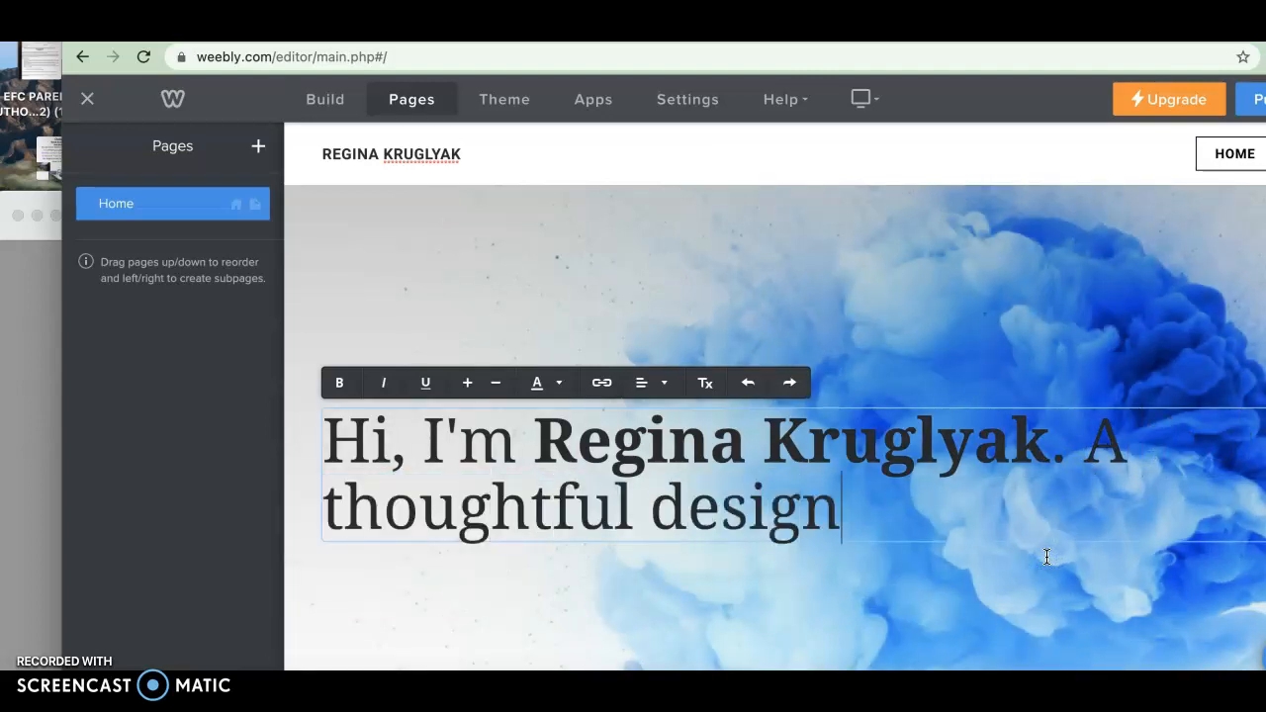
{"action": "type", "text": "er and engin"}
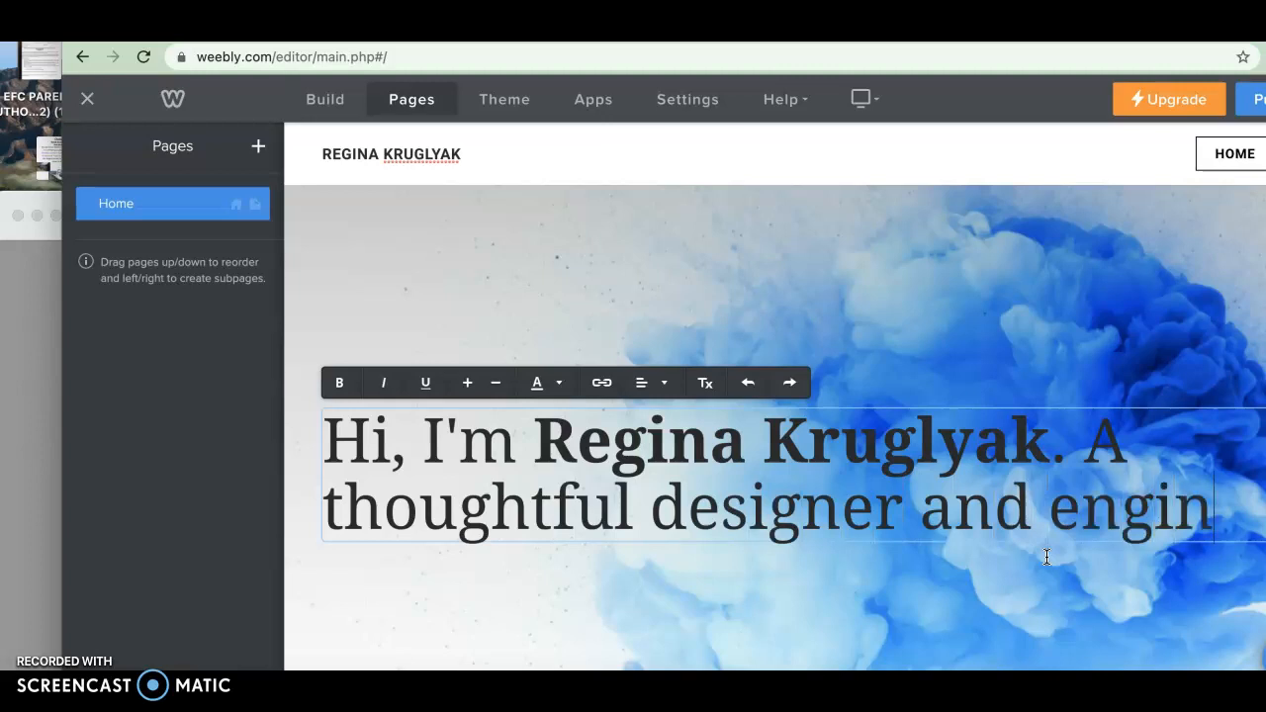
{"action": "type", "text": "eer."}
Scroll through the home page to review its remaining sections
{"action": "scroll", "coordinate": [1047, 557], "scroll_direction": "down", "scroll_amount": 1}
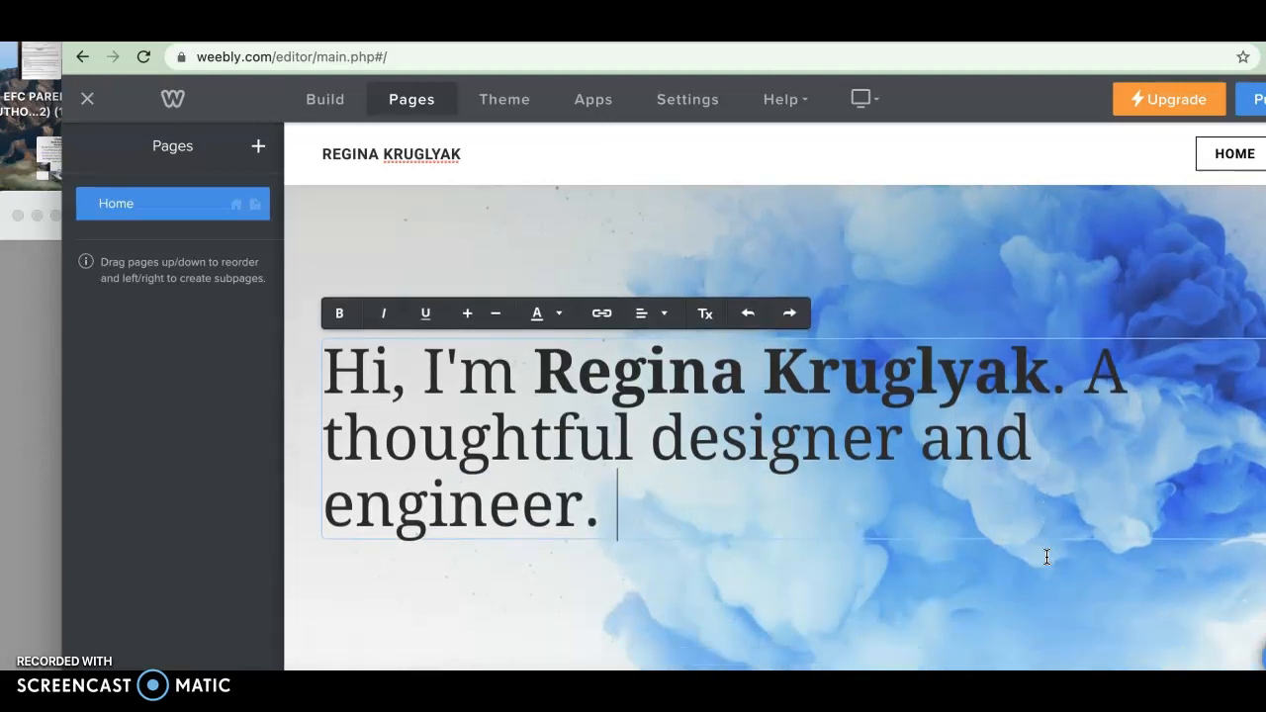
{"action": "scroll", "coordinate": [1047, 557], "scroll_direction": "down", "scroll_amount": 1}
{"action": "scroll", "coordinate": [1046, 557], "scroll_direction": "up", "scroll_amount": 3}
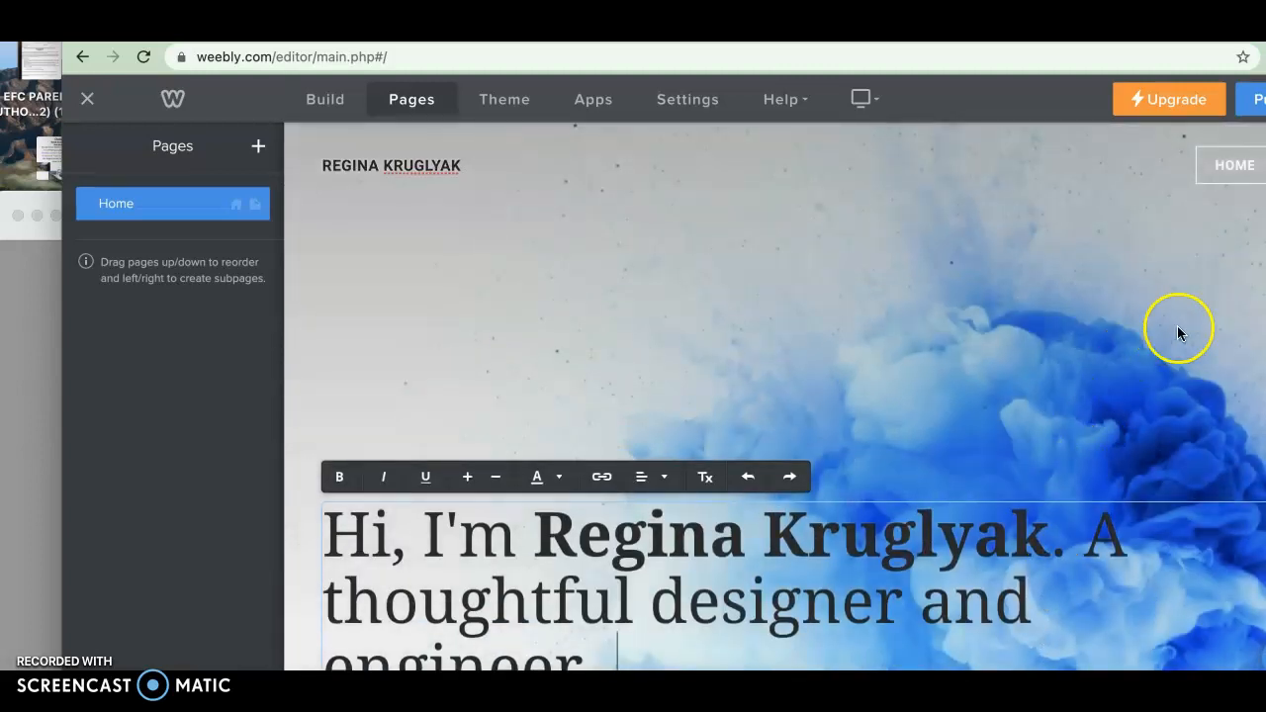
{"action": "left_click", "coordinate": [969, 295]}
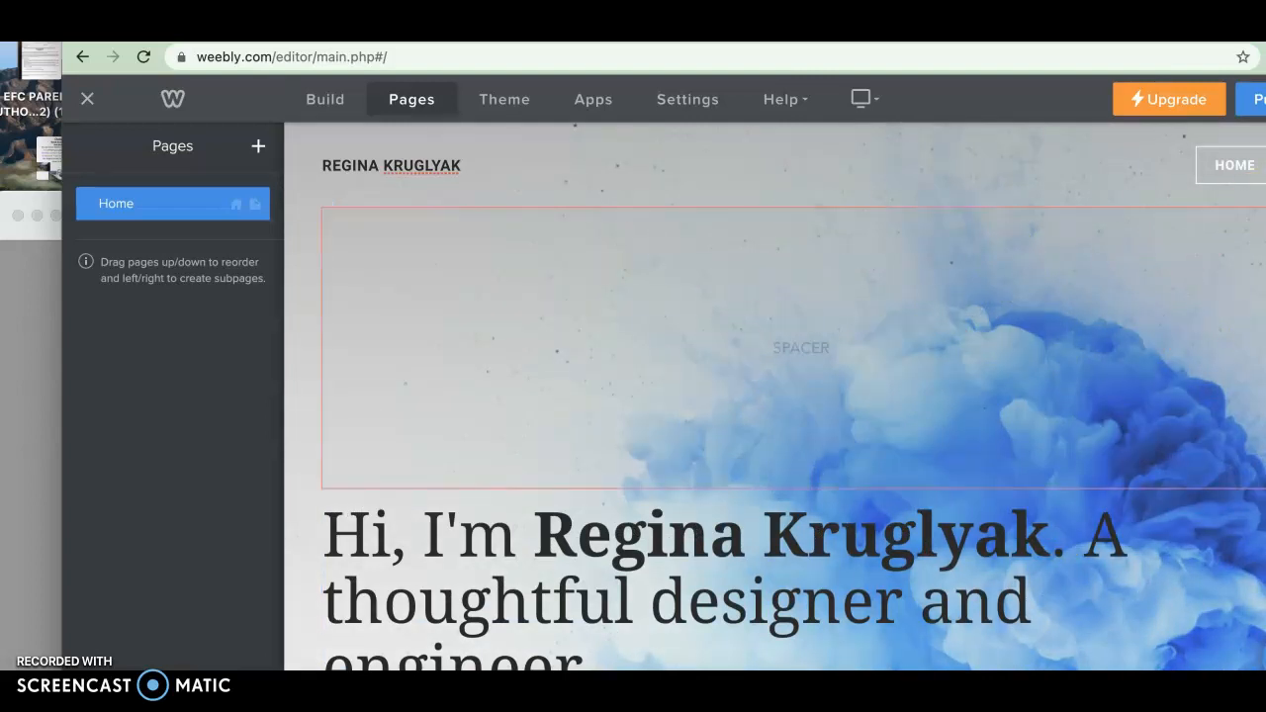
{"action": "left_click", "coordinate": [1245, 308]}
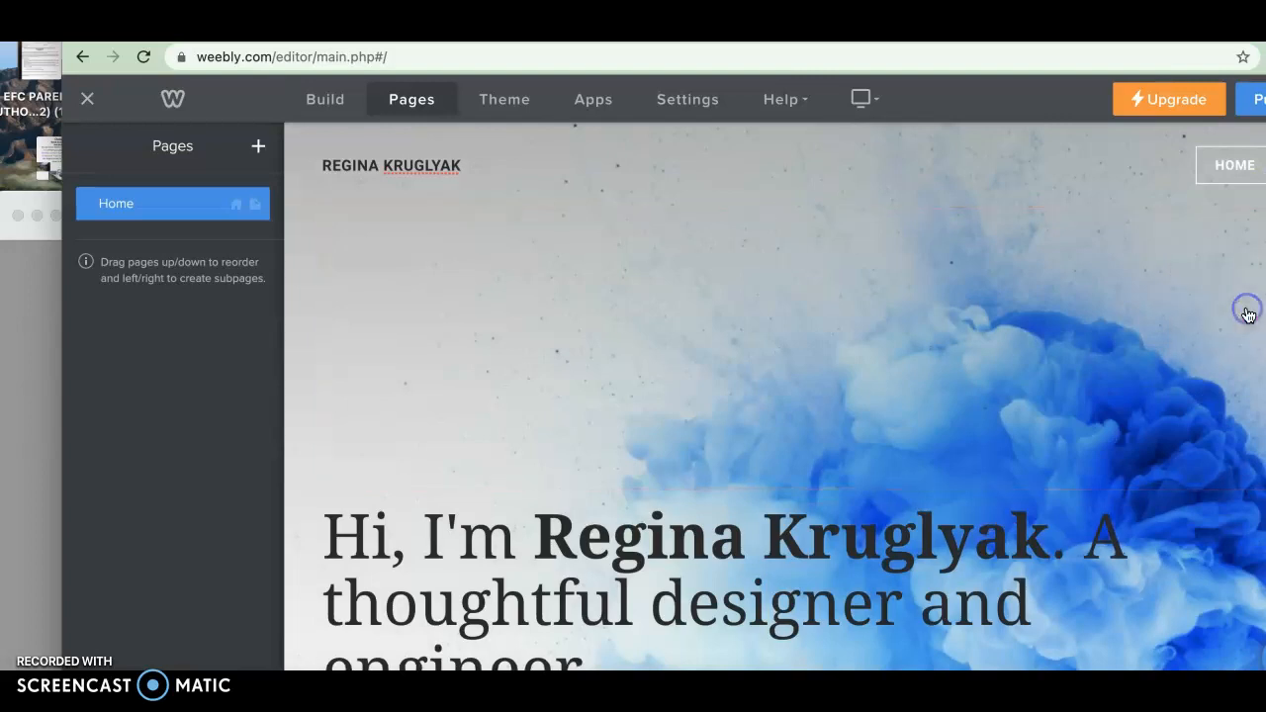
{"action": "scroll", "coordinate": [864, 337], "scroll_direction": "down", "scroll_amount": 1}
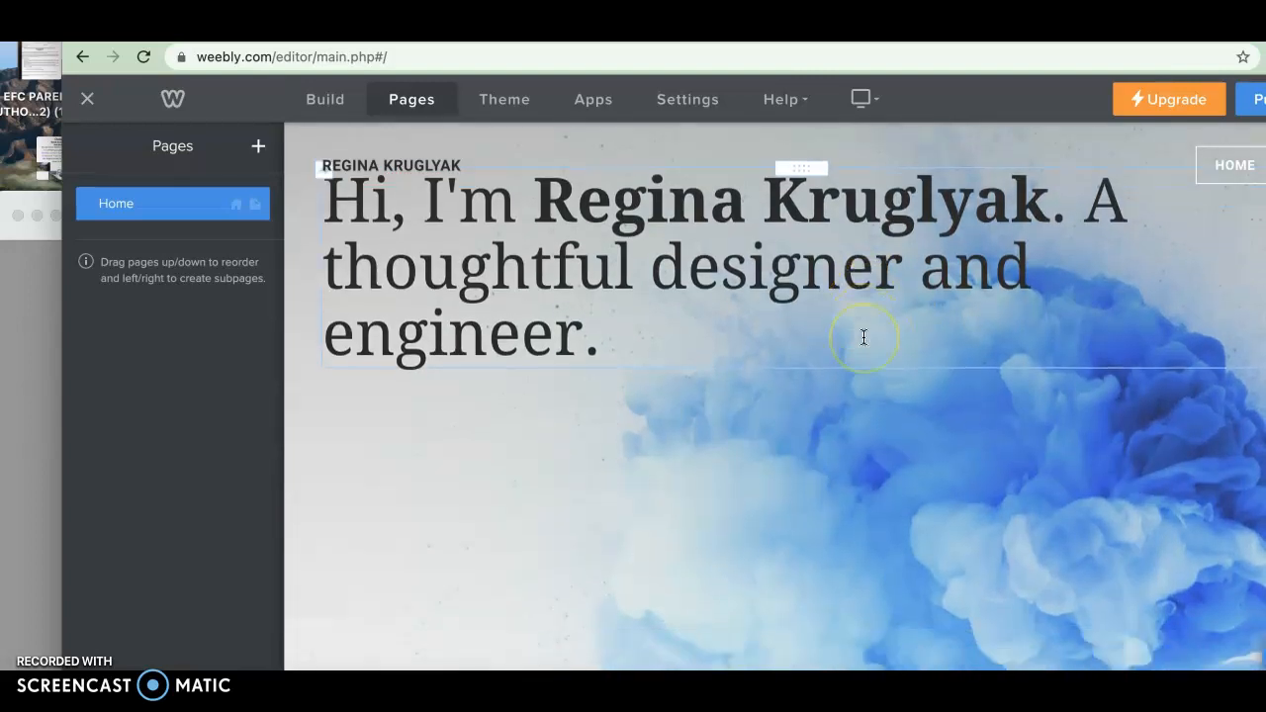
{"action": "scroll", "coordinate": [864, 337], "scroll_direction": "down", "scroll_amount": 10}
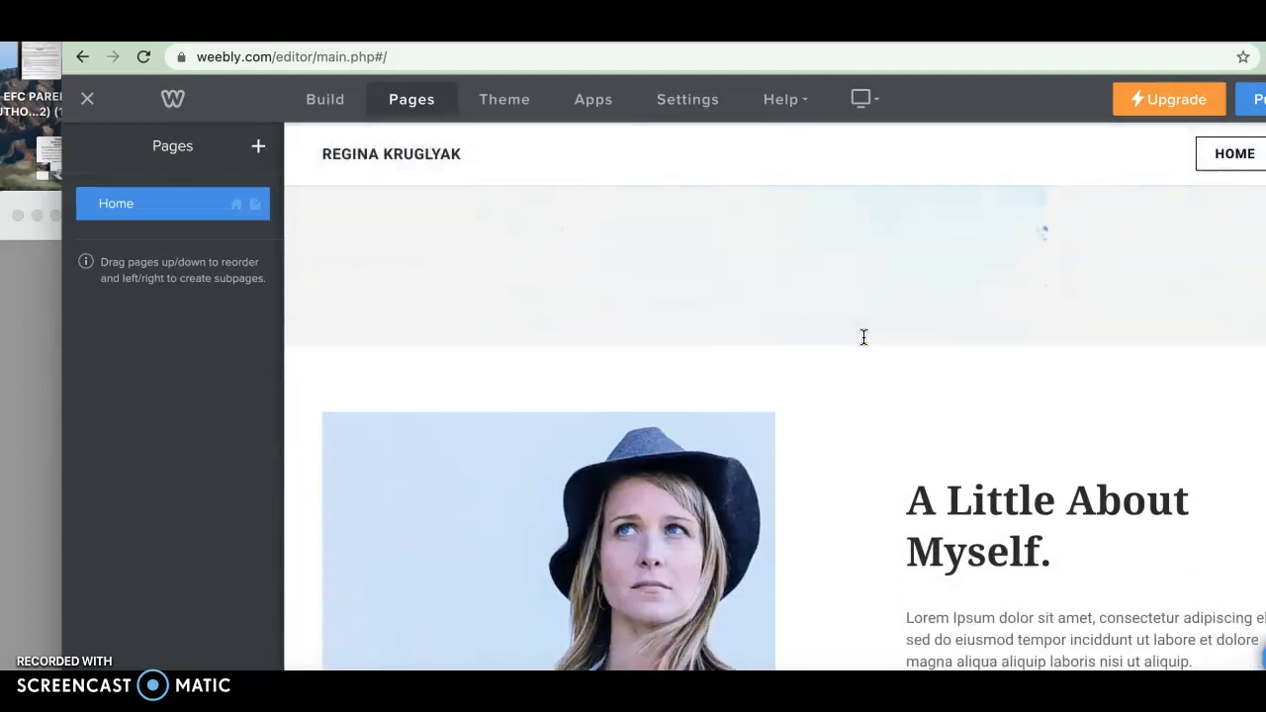
{"action": "scroll", "coordinate": [864, 338], "scroll_direction": "down", "scroll_amount": 10}
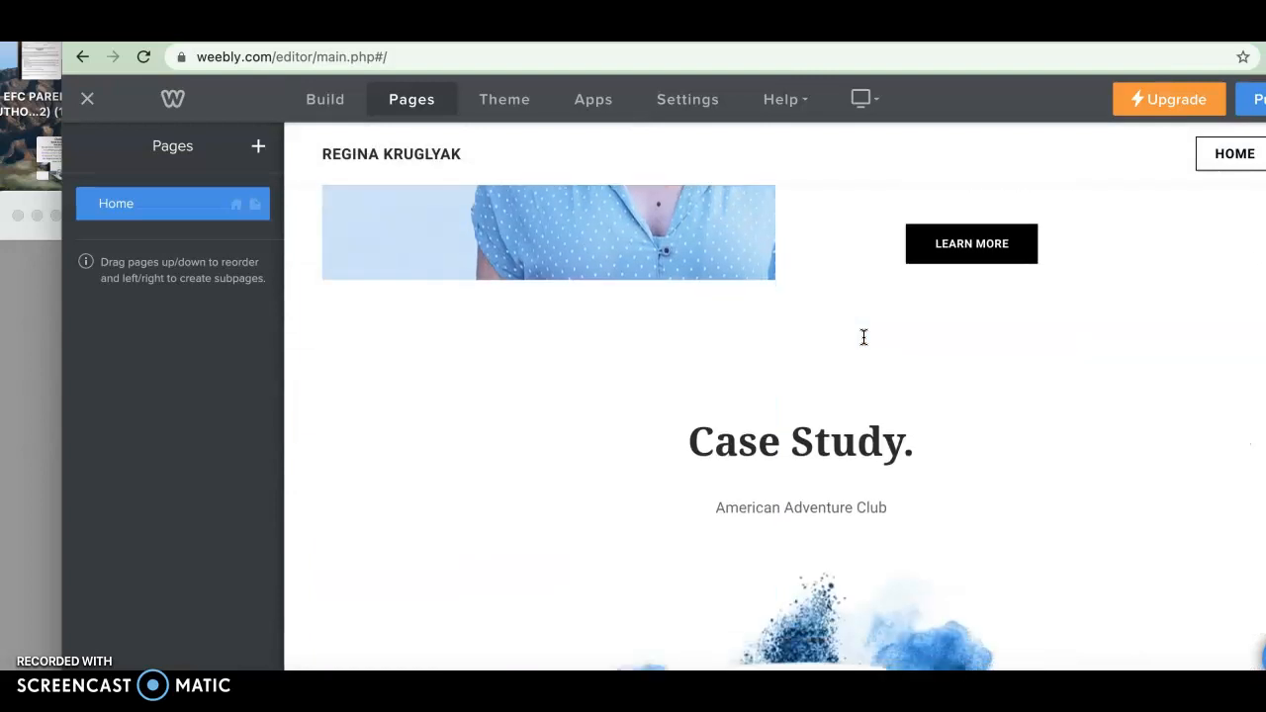
Delete the "Case Study." heading and the image beneath it, confirming each deletion
{"action": "scroll", "coordinate": [863, 337], "scroll_direction": "down", "scroll_amount": 2}
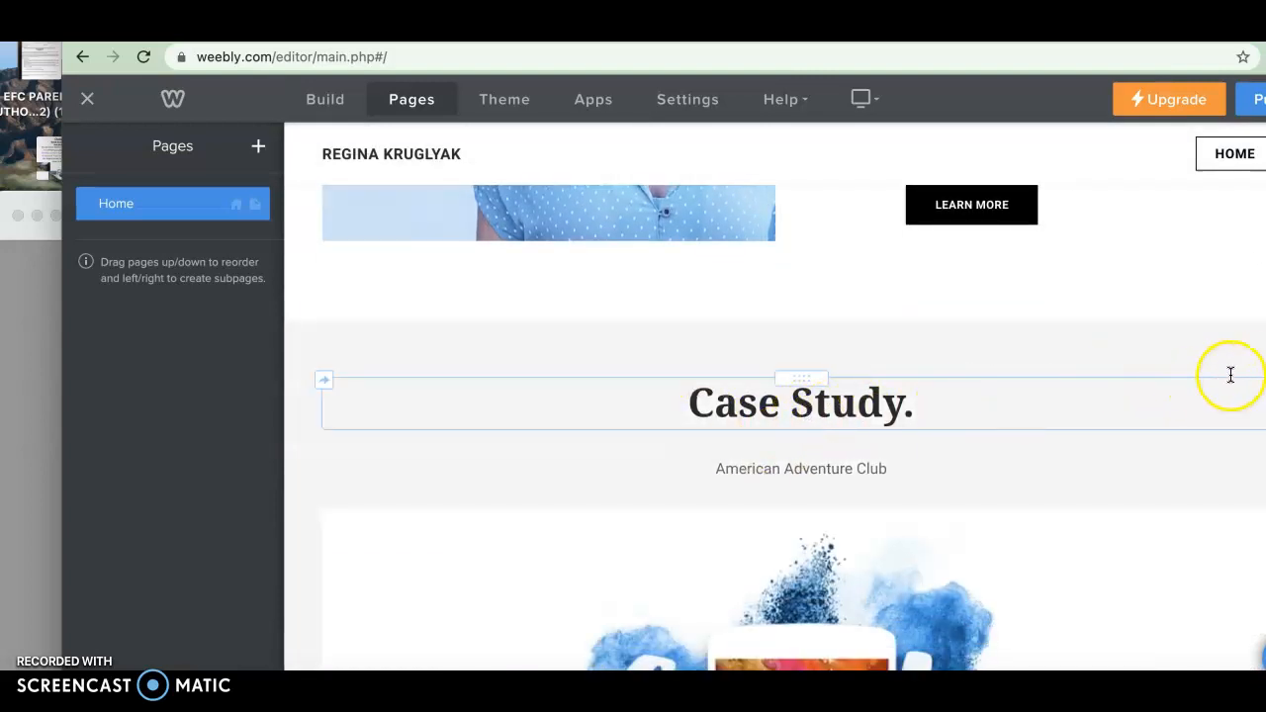
{"action": "left_click", "coordinate": [1254, 377]}
{"action": "left_click", "coordinate": [1240, 324]}
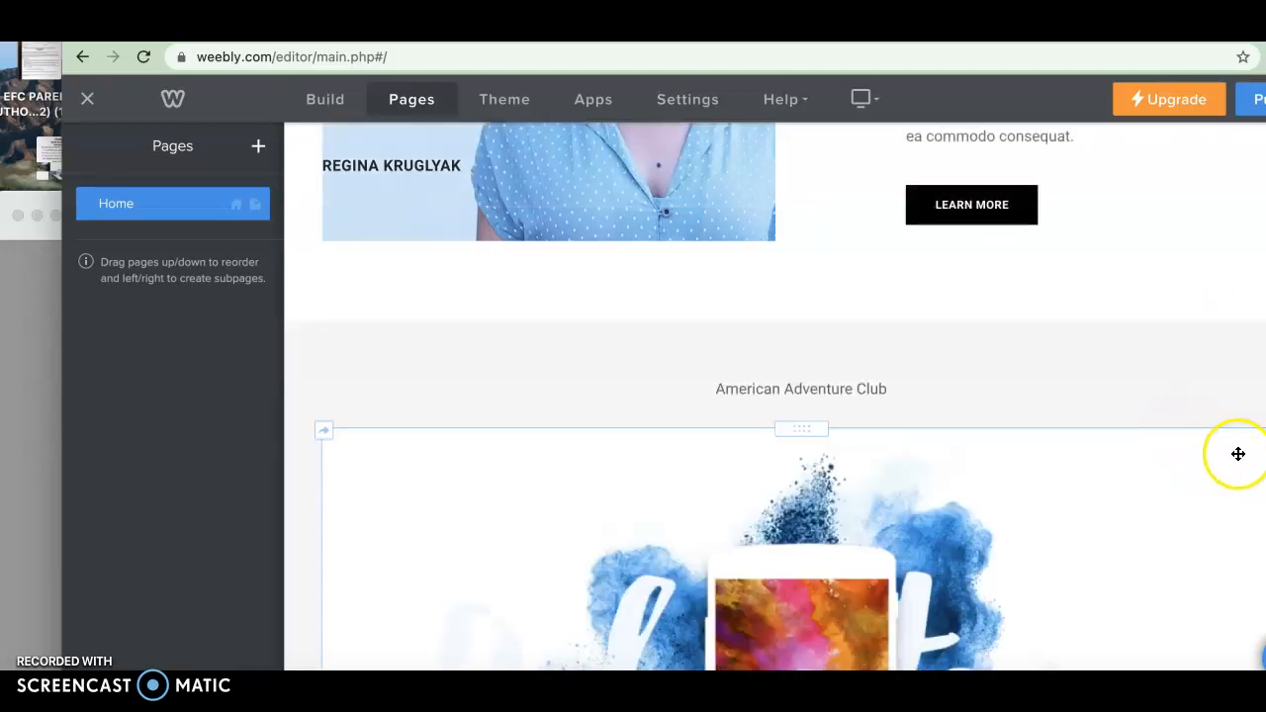
{"action": "left_click", "coordinate": [1260, 428]}
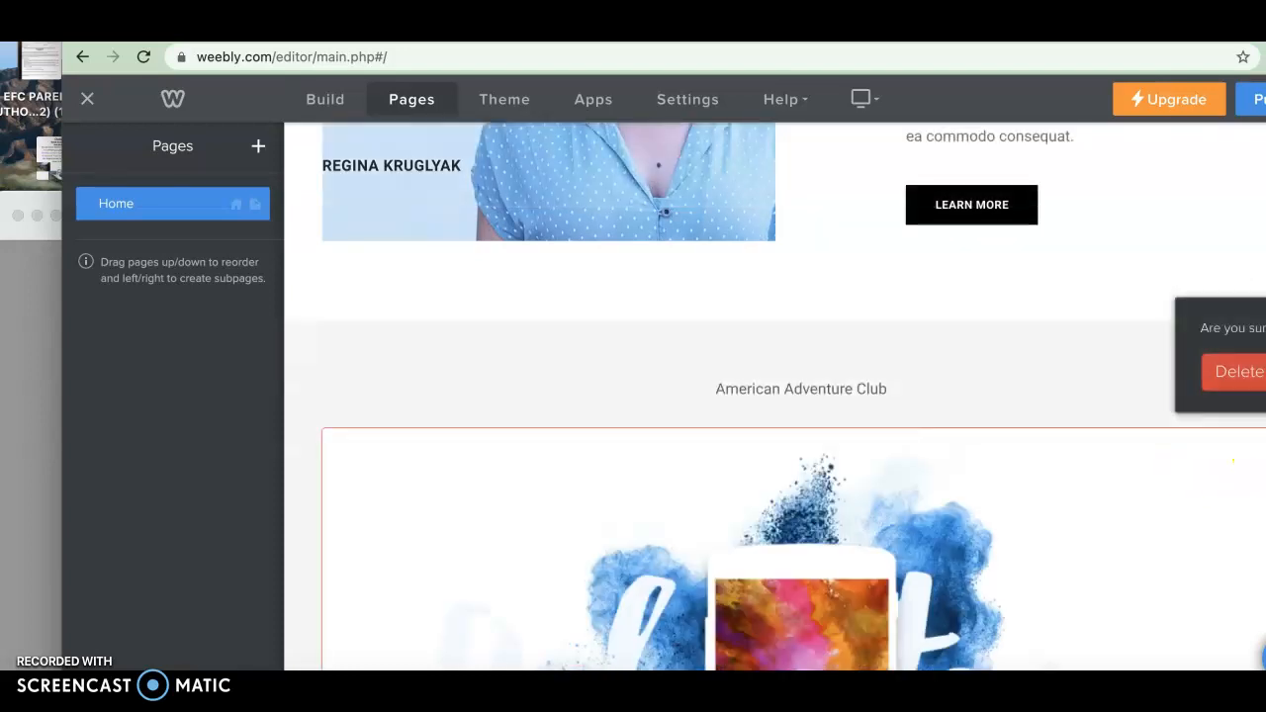
{"action": "left_click", "coordinate": [1233, 383]}
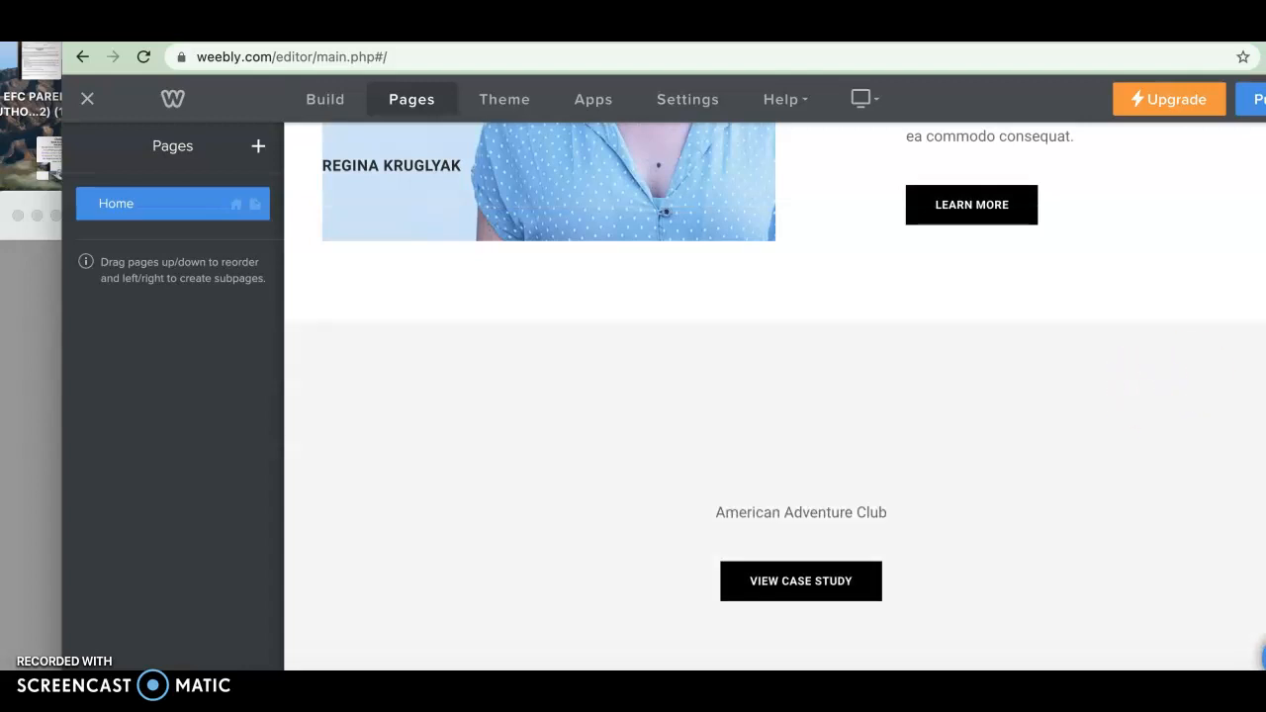
Delete the "American Adventure Club" subtitle and the View Case Study button from that section
{"action": "left_click", "coordinate": [994, 501]}
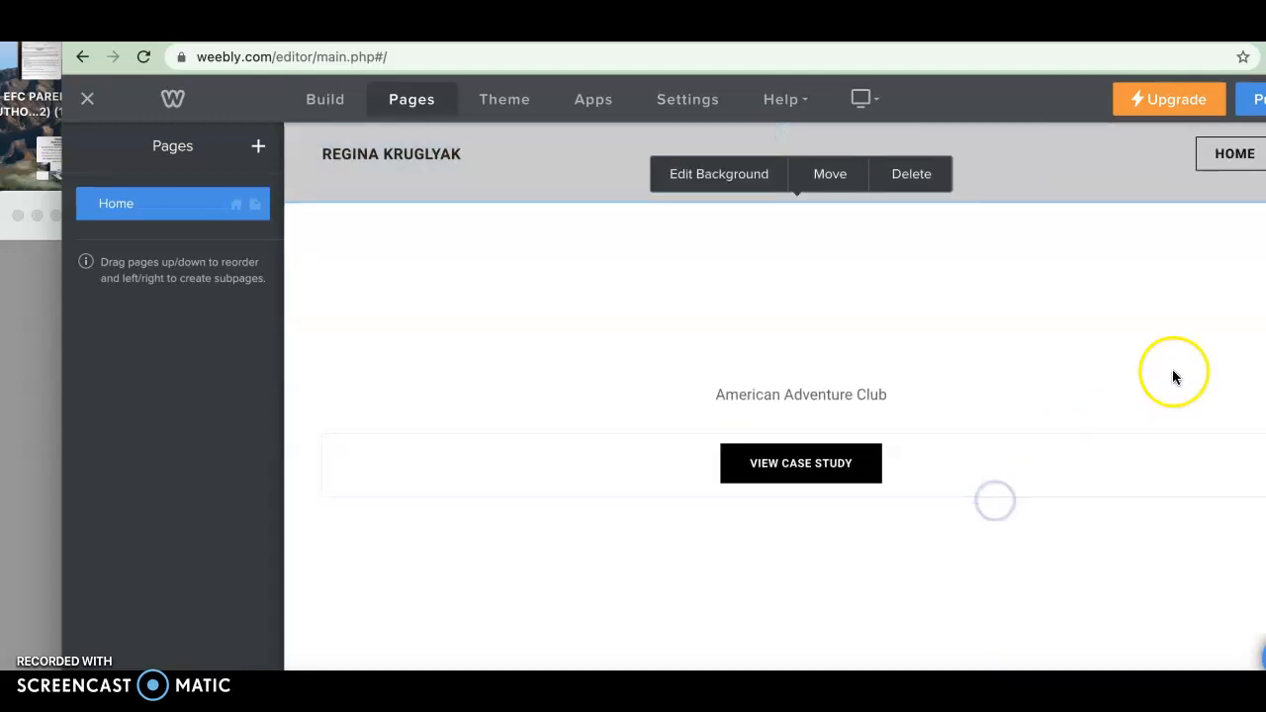
{"action": "left_click", "coordinate": [911, 173]}
{"action": "left_click", "coordinate": [1234, 327]}
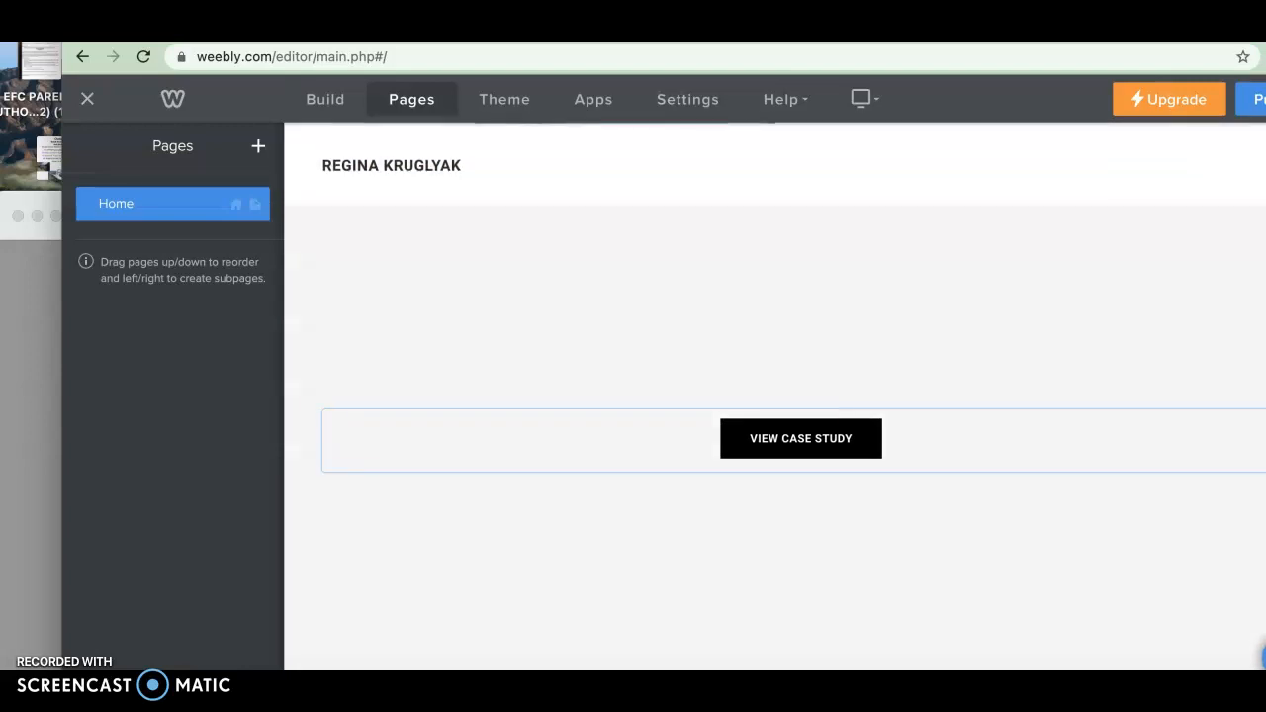
{"action": "left_click", "coordinate": [1265, 410]}
{"action": "left_click", "coordinate": [1223, 354]}
Delete the "My Portfolio." title and then the entire portfolio section, confirming the section deletion
{"action": "scroll", "coordinate": [979, 476], "scroll_direction": "down", "scroll_amount": 2}
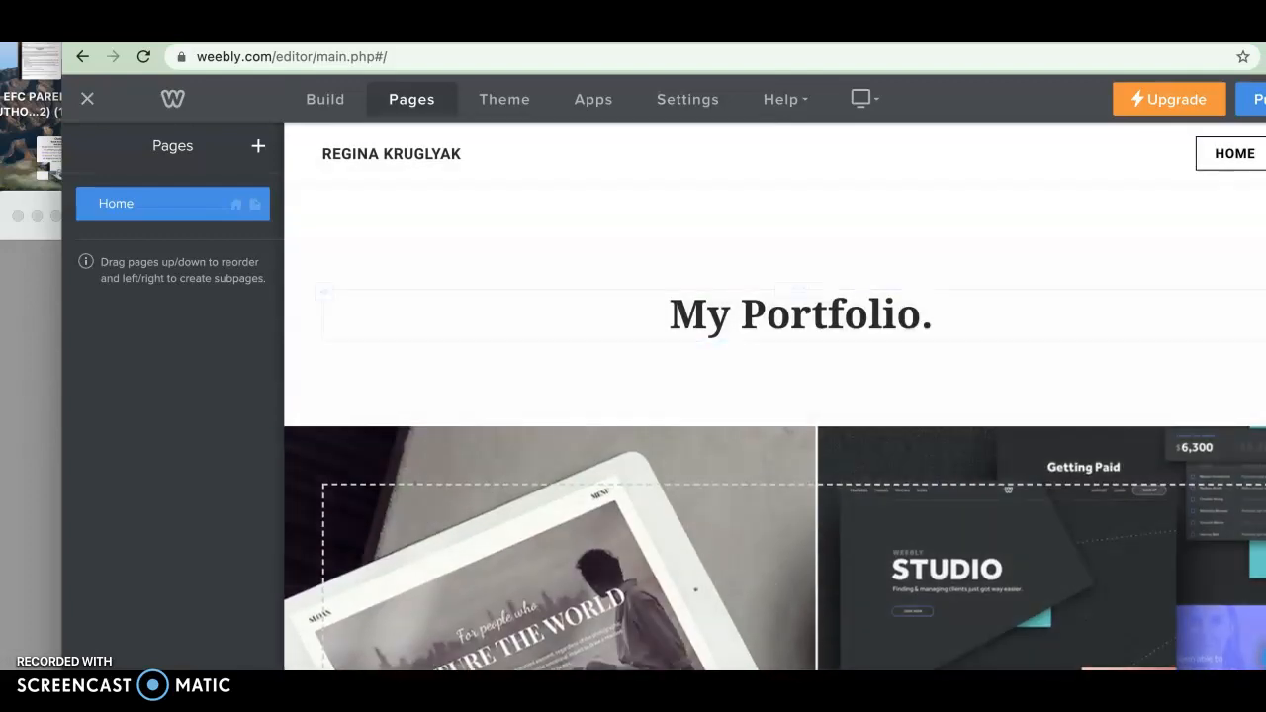
{"action": "left_click", "coordinate": [1262, 289]}
{"action": "left_click", "coordinate": [1223, 233]}
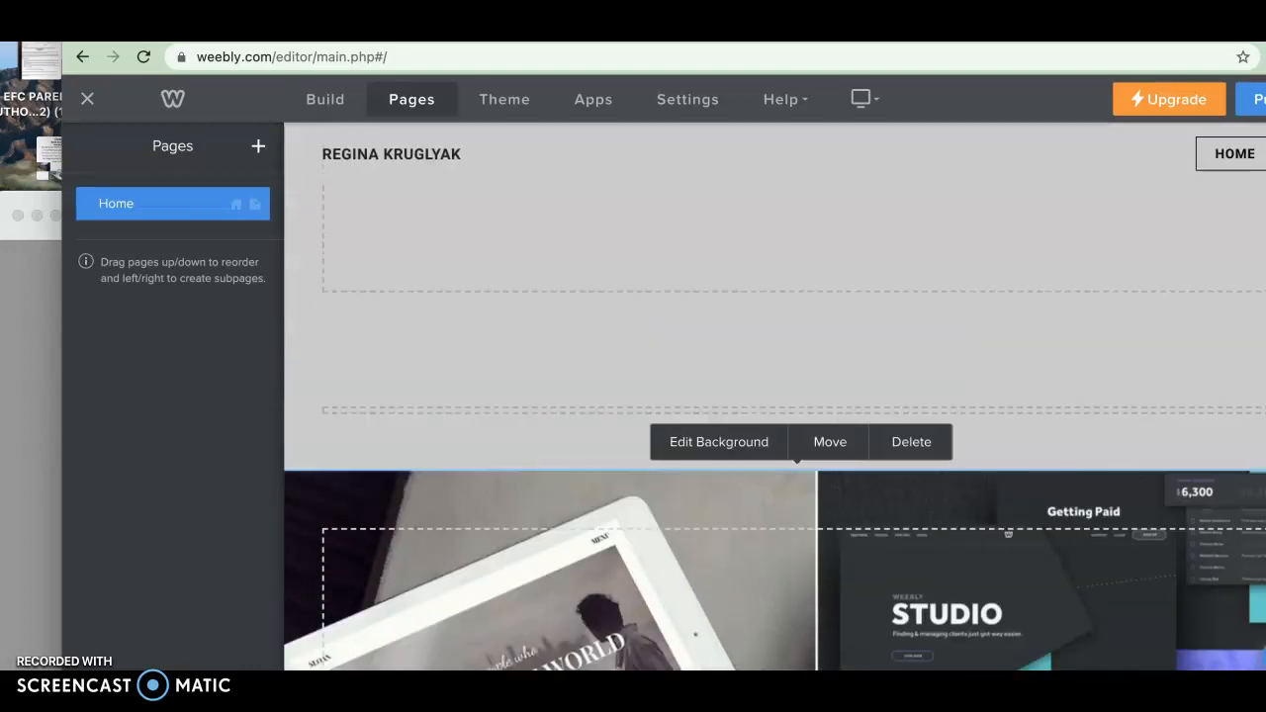
{"action": "left_click", "coordinate": [906, 442]}
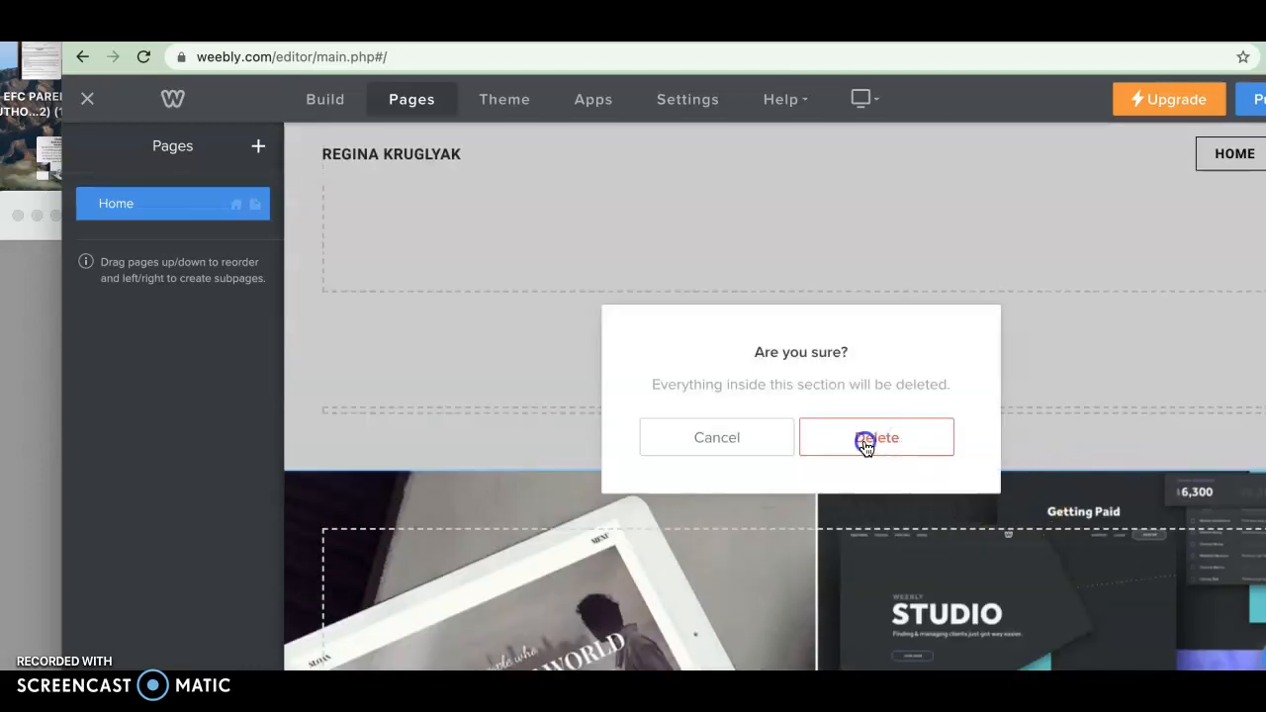
{"action": "left_click", "coordinate": [864, 445]}
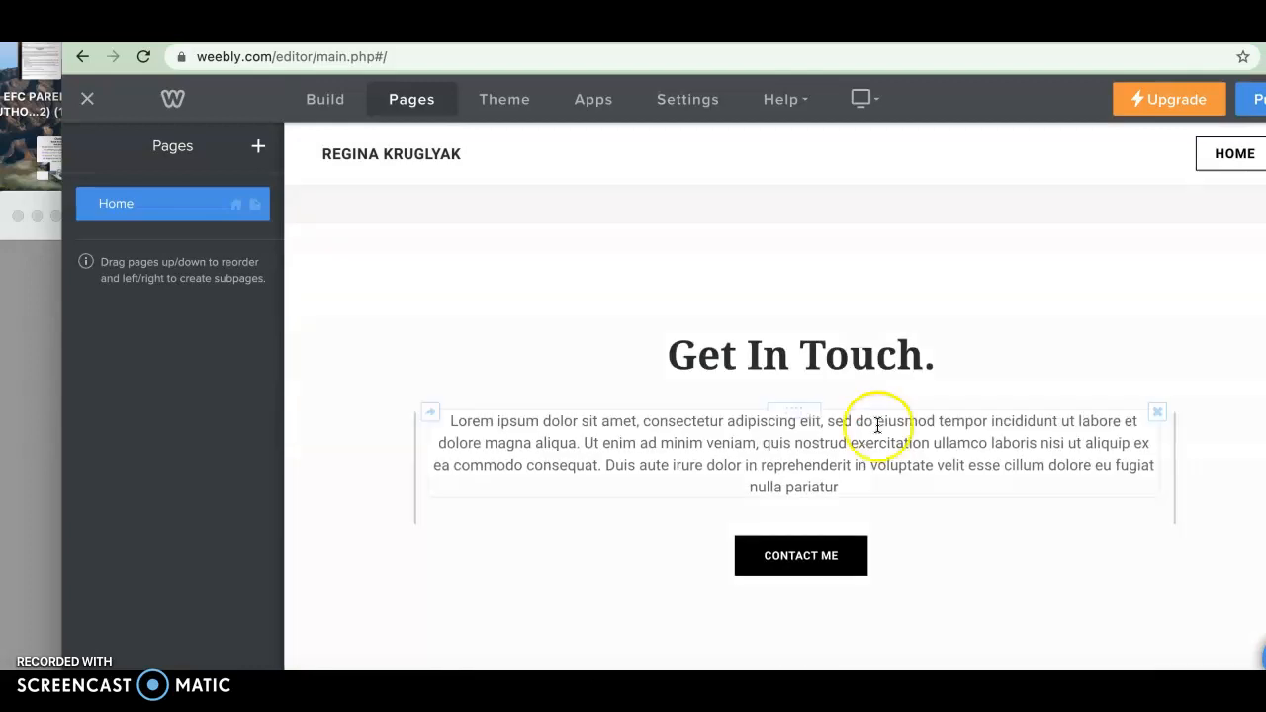
Delete the "Get In Touch." heading, its spacer, the placeholder paragraph and the Contact Me button
{"action": "left_click", "coordinate": [877, 368]}
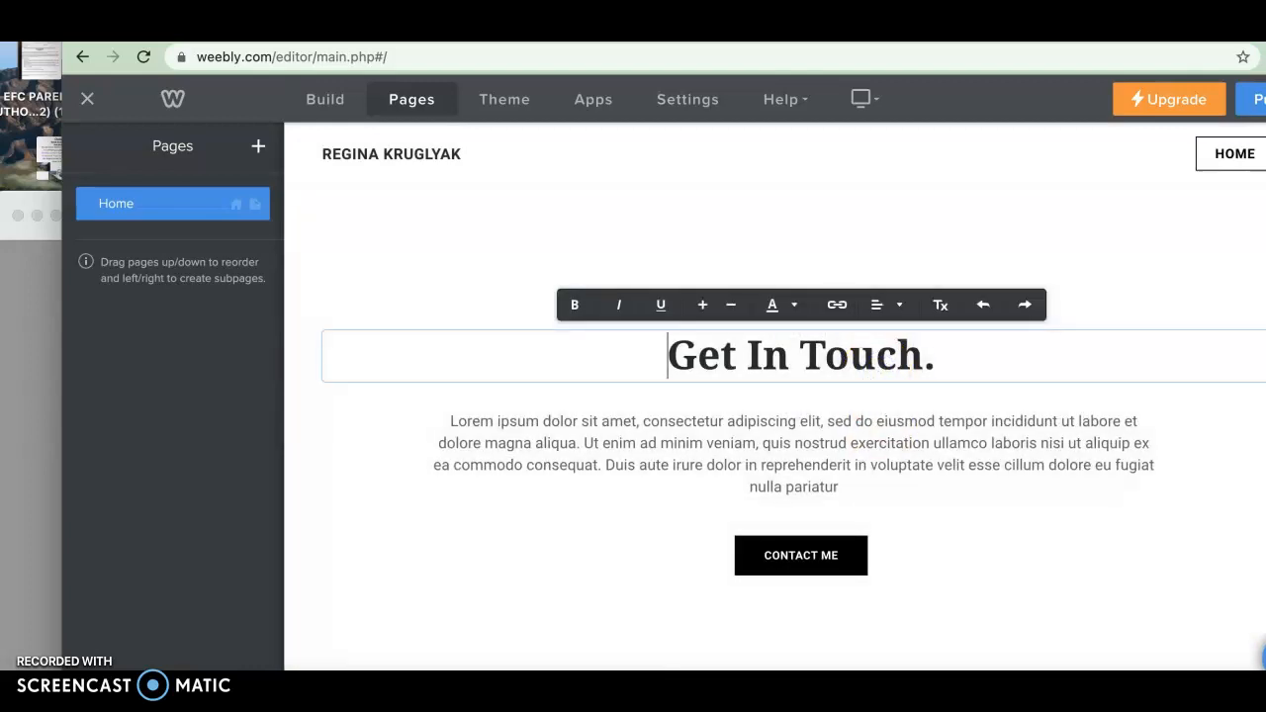
{"action": "left_click", "coordinate": [1265, 333]}
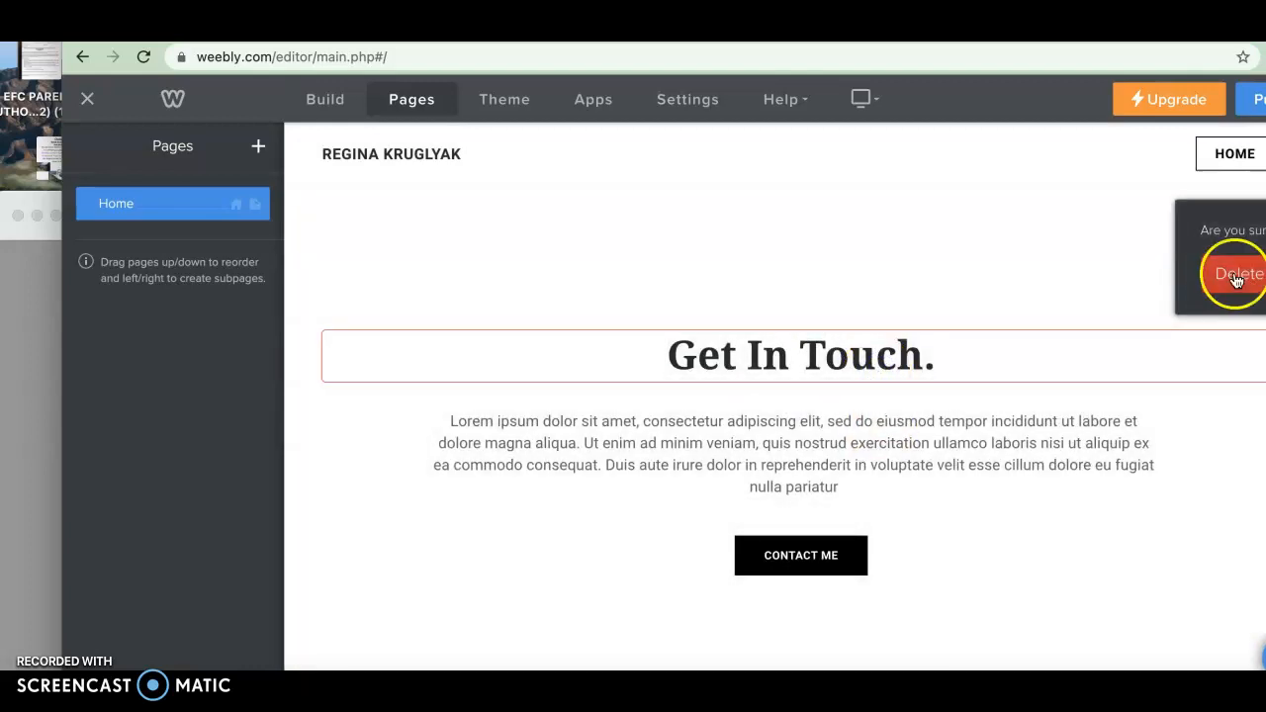
{"action": "left_click", "coordinate": [1235, 279]}
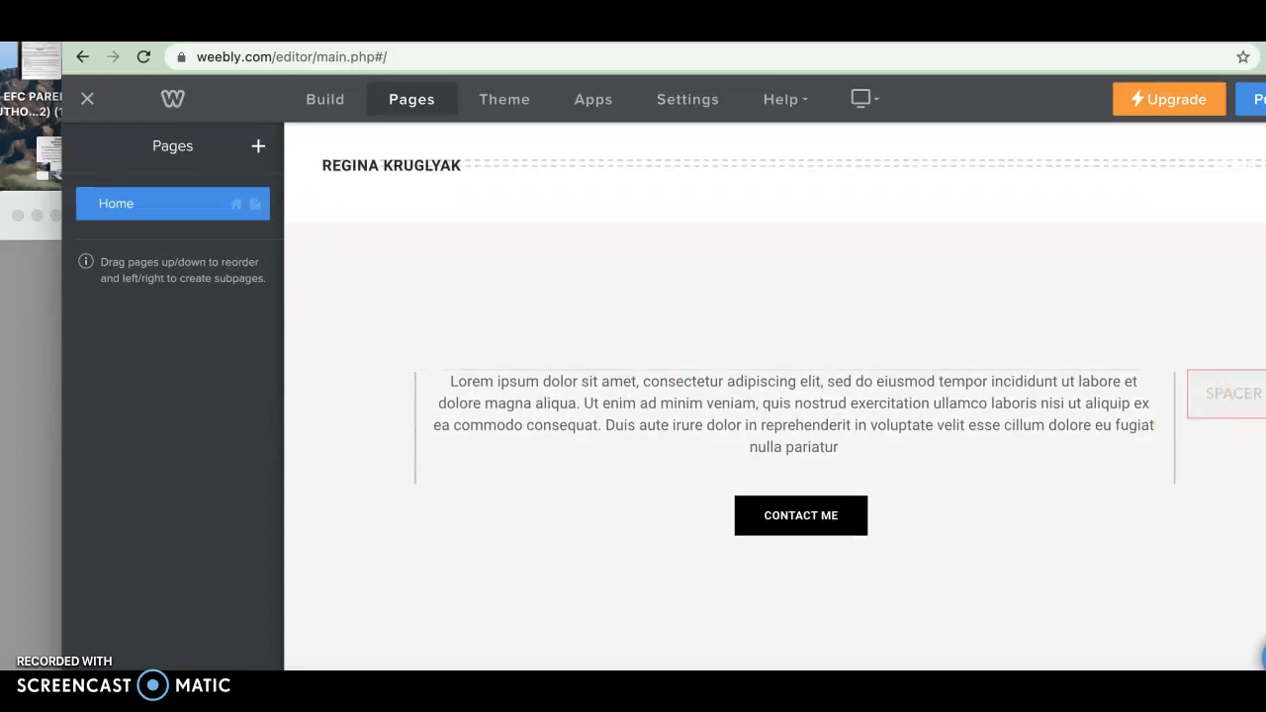
{"action": "left_click", "coordinate": [1265, 372]}
{"action": "left_click", "coordinate": [1237, 313]}
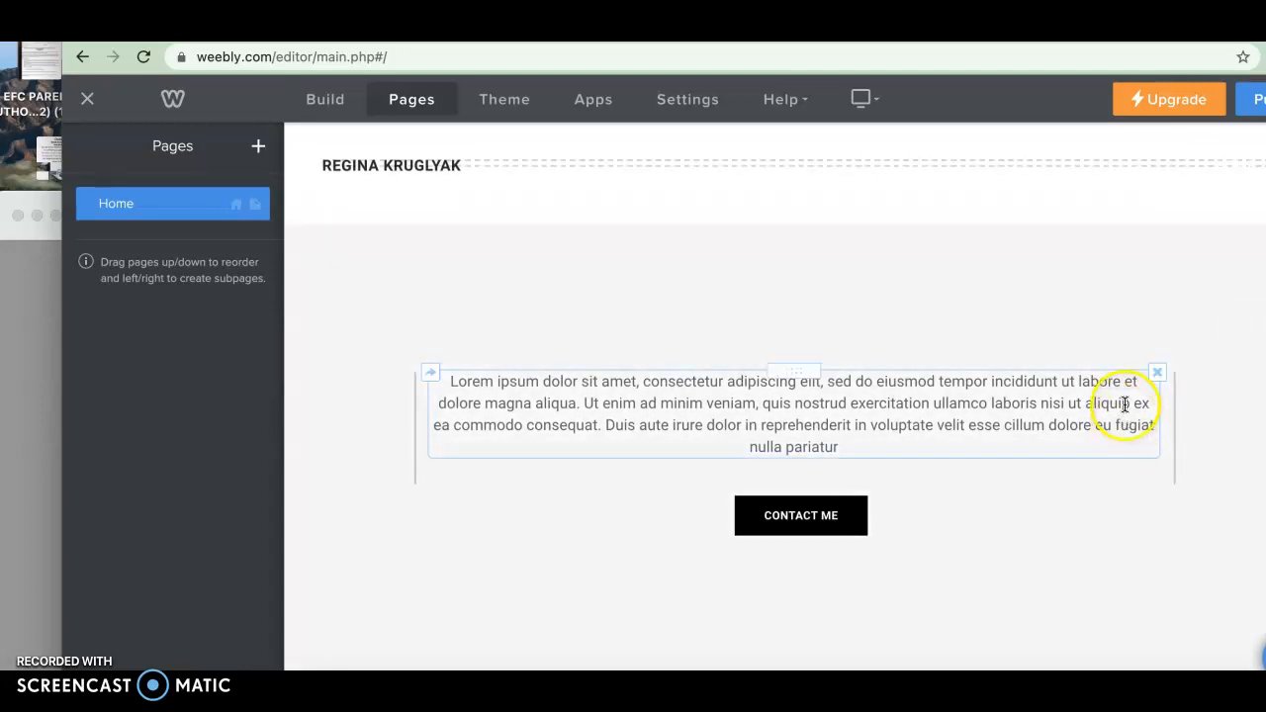
{"action": "left_click", "coordinate": [1264, 384]}
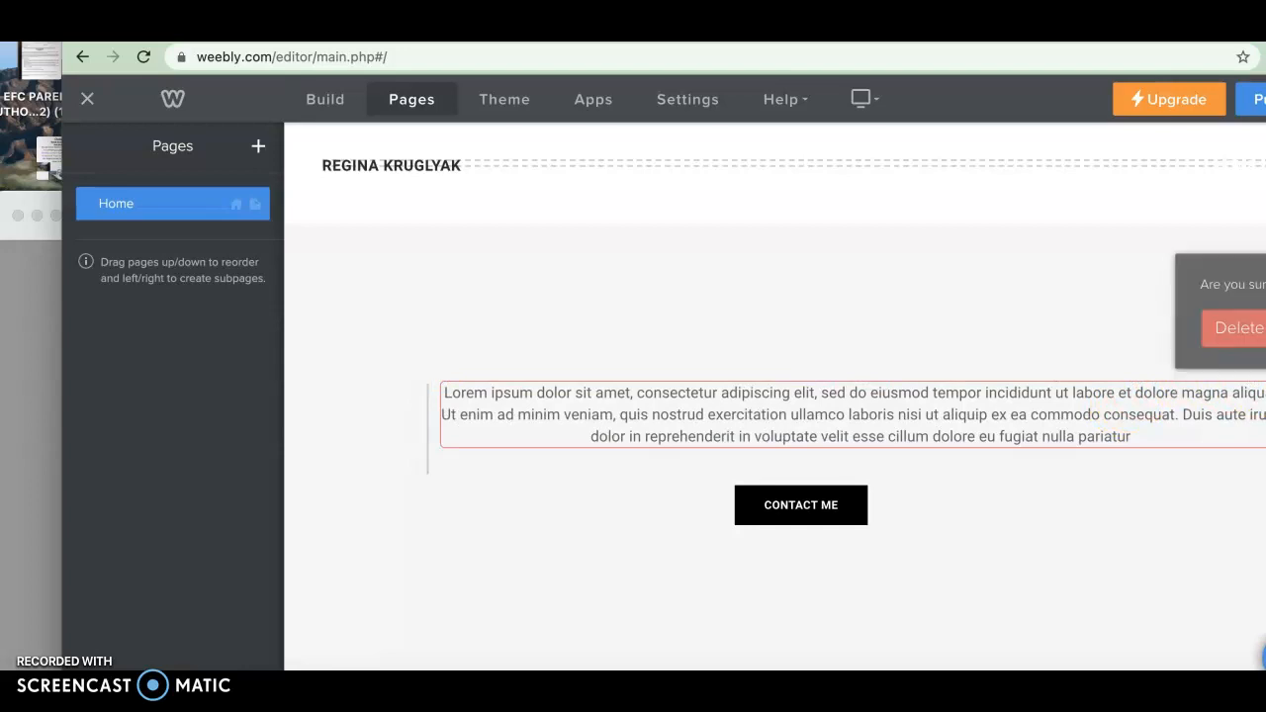
{"action": "left_click", "coordinate": [1232, 326]}
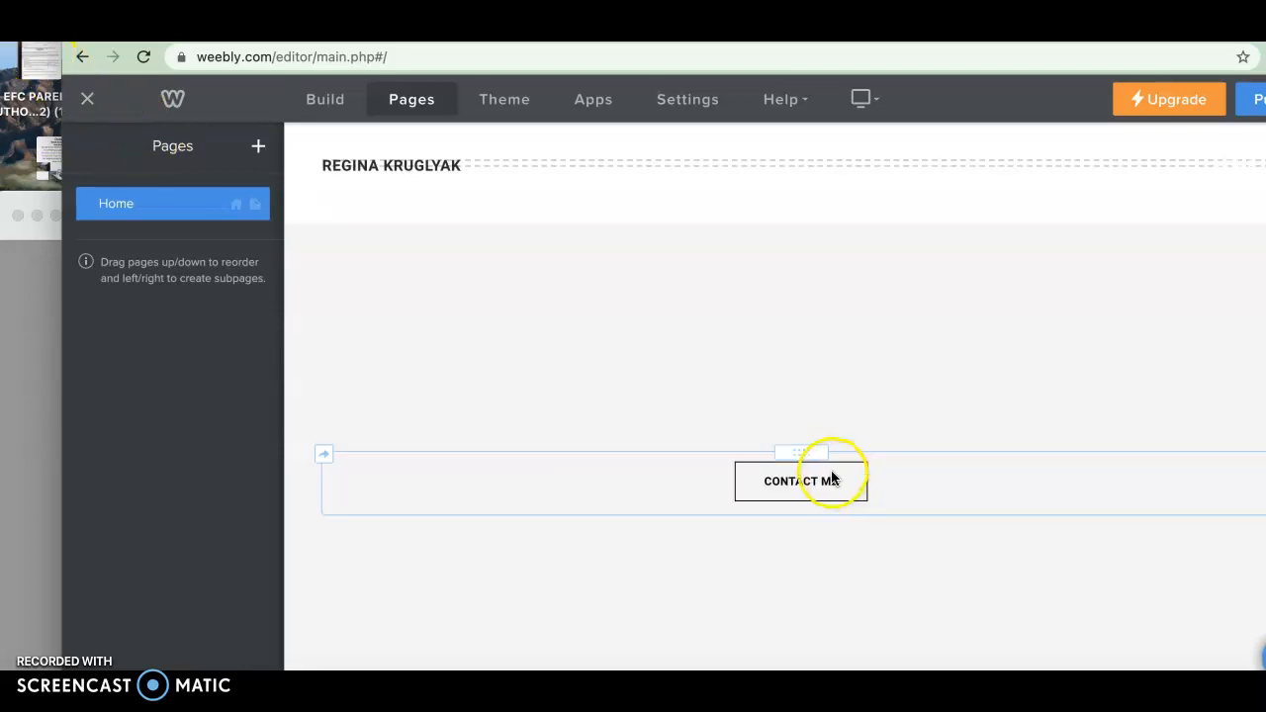
{"action": "left_click", "coordinate": [1261, 477]}
{"action": "left_click", "coordinate": [1236, 399]}
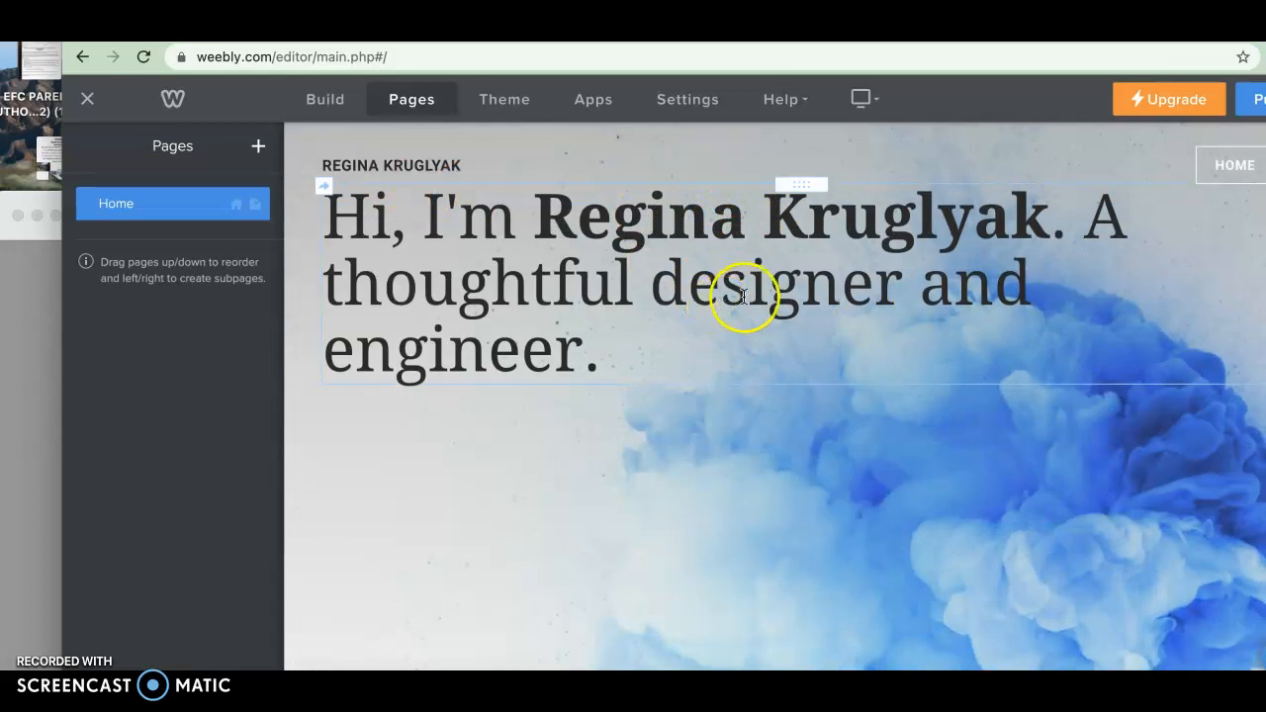
Add a Spacer element above the hero heading and stretch it taller to push the heading down
{"action": "left_click", "coordinate": [328, 107]}
{"action": "left_click_drag", "start_coordinate": [226, 453], "coordinate": [227, 454]}
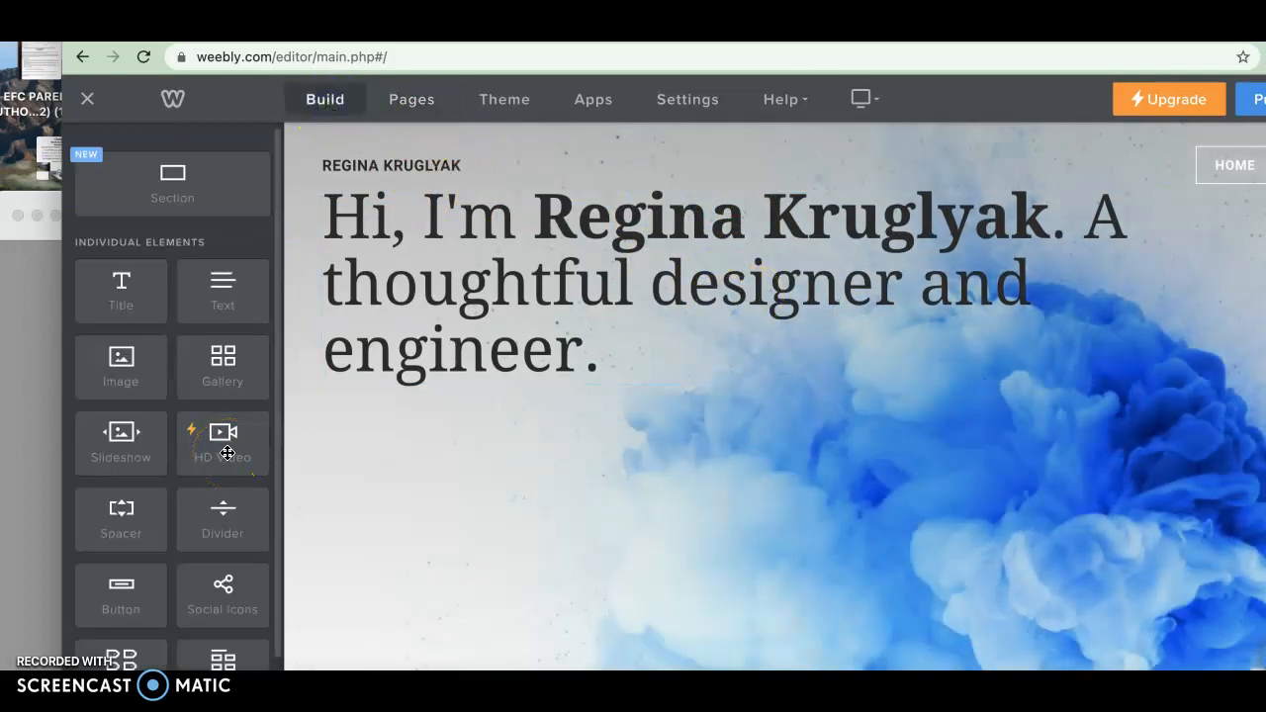
{"action": "scroll", "coordinate": [228, 453], "scroll_direction": "down", "scroll_amount": 1}
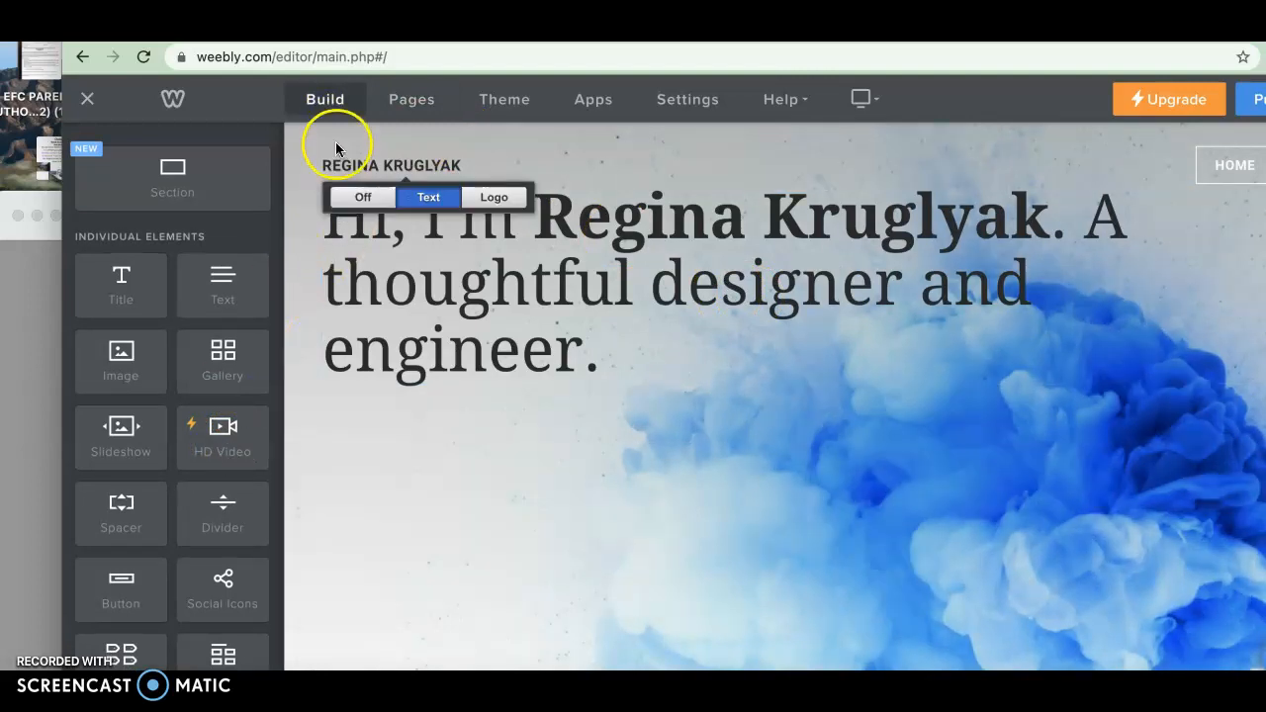
{"action": "scroll", "coordinate": [200, 409], "scroll_direction": "down", "scroll_amount": 1}
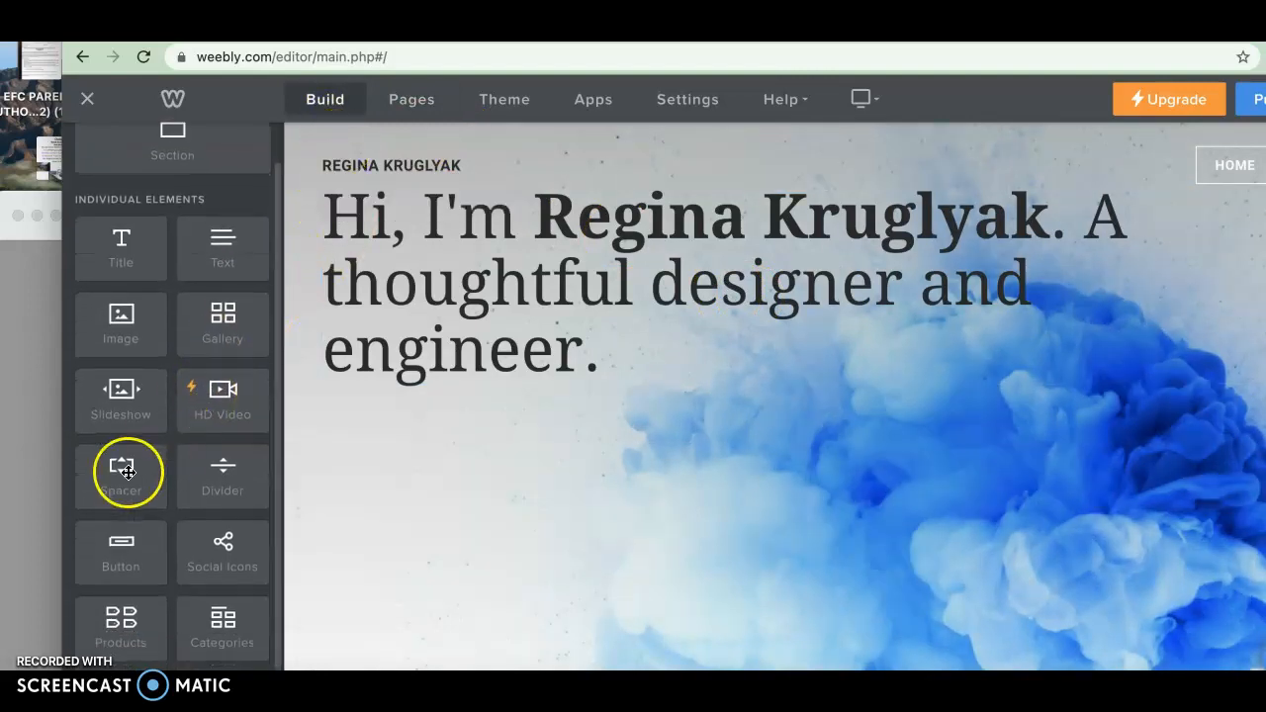
{"action": "left_click_drag", "start_coordinate": [128, 466], "coordinate": [560, 193]}
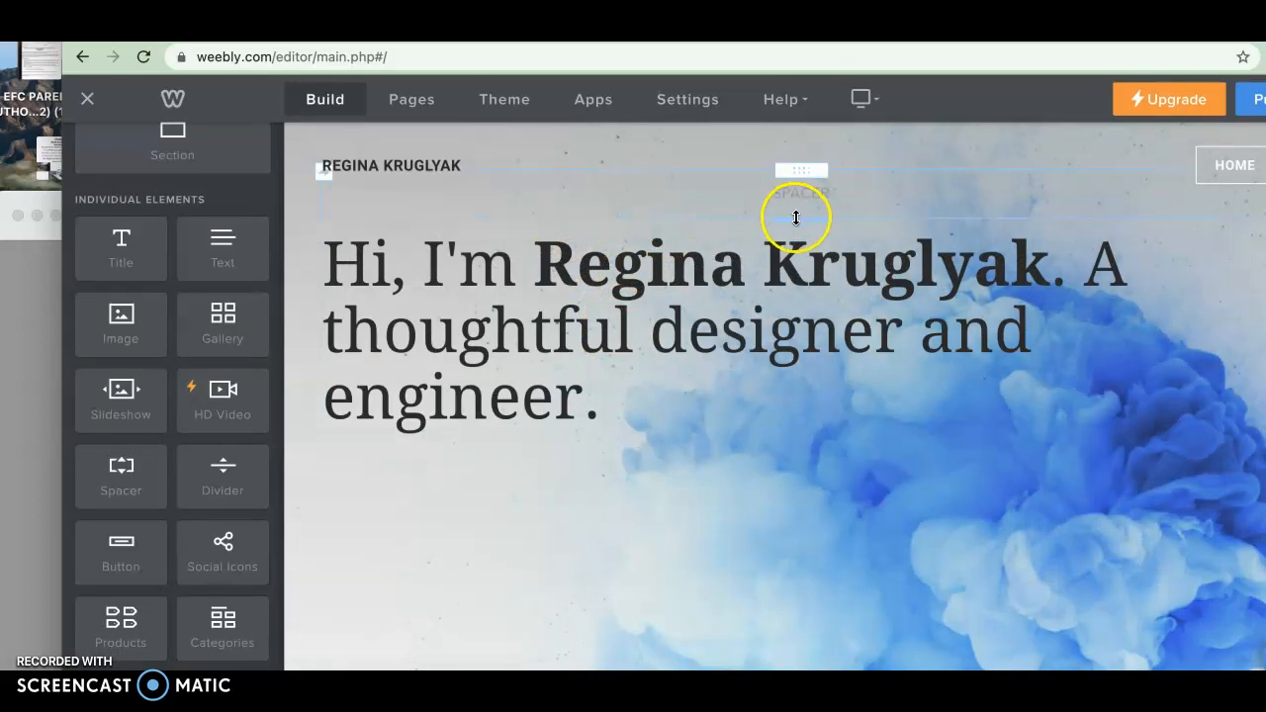
{"action": "left_click_drag", "start_coordinate": [796, 218], "coordinate": [810, 376]}
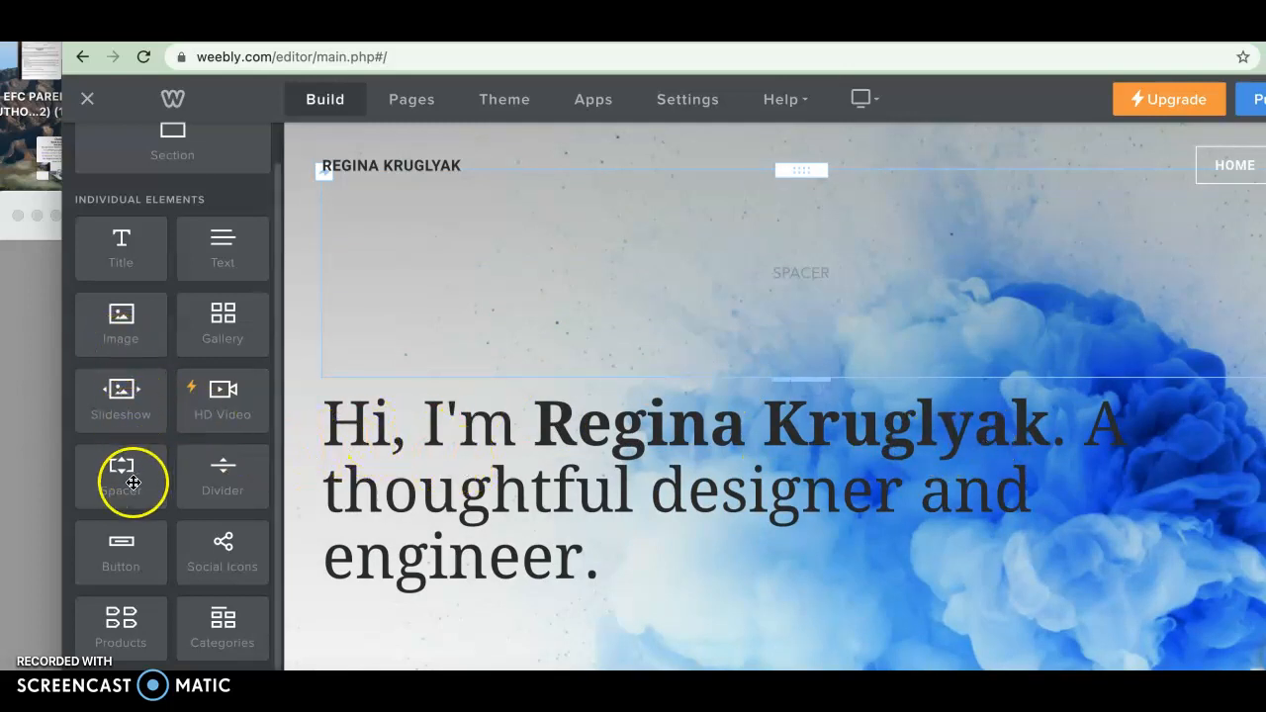
Try placing a spacer beside the hero heading, then delete that spacer again
{"action": "left_click_drag", "start_coordinate": [125, 481], "coordinate": [149, 481]}
{"action": "left_click_drag", "start_coordinate": [527, 482], "coordinate": [1255, 297]}
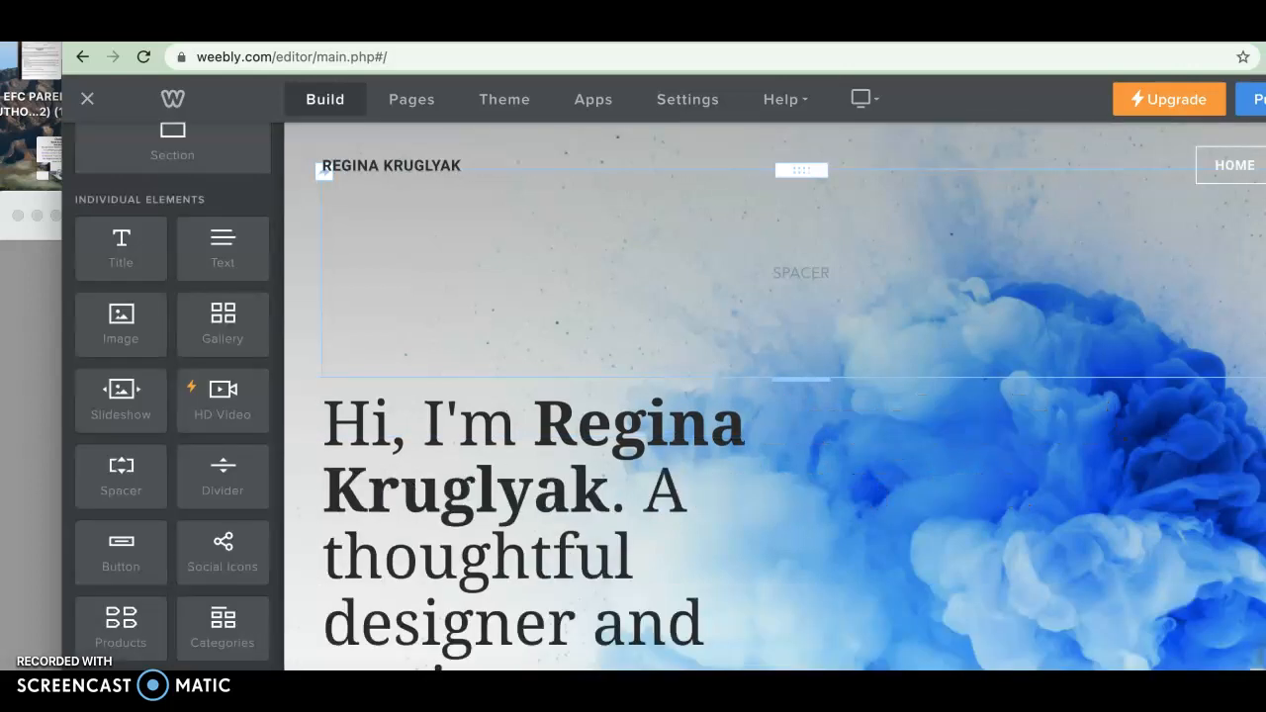
{"action": "right_click", "coordinate": [873, 473]}
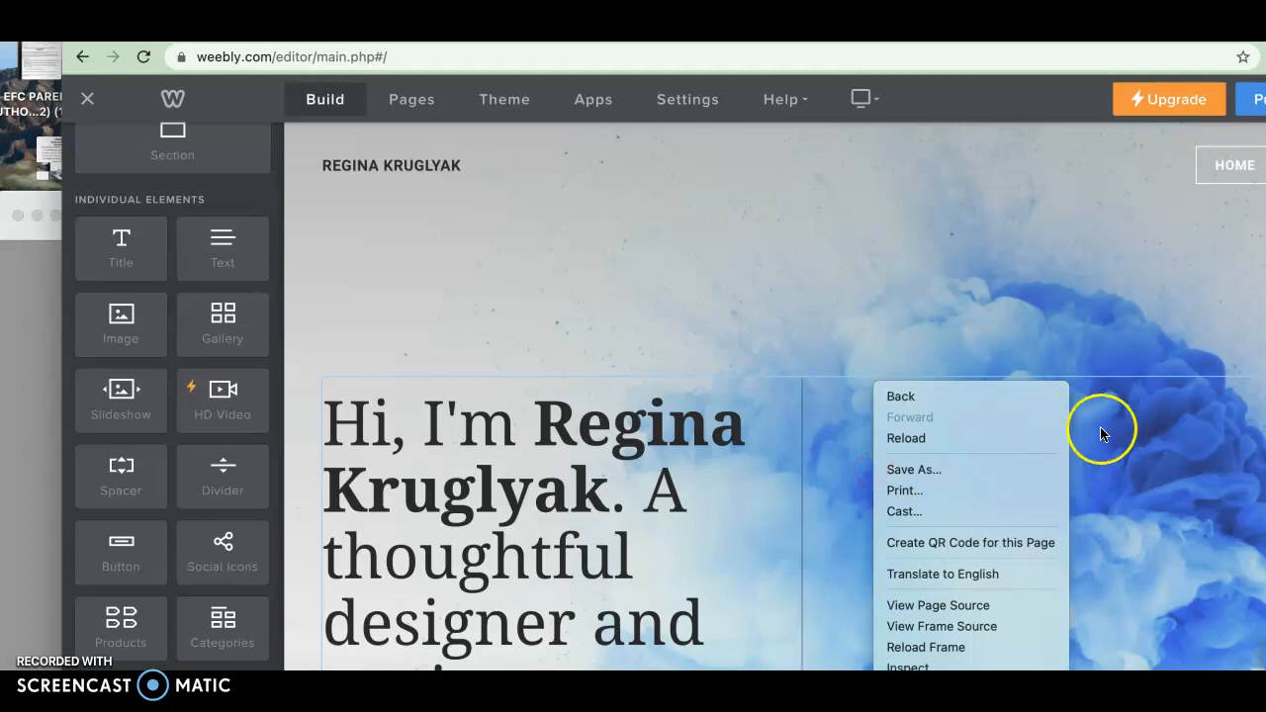
{"action": "left_click", "coordinate": [1108, 433]}
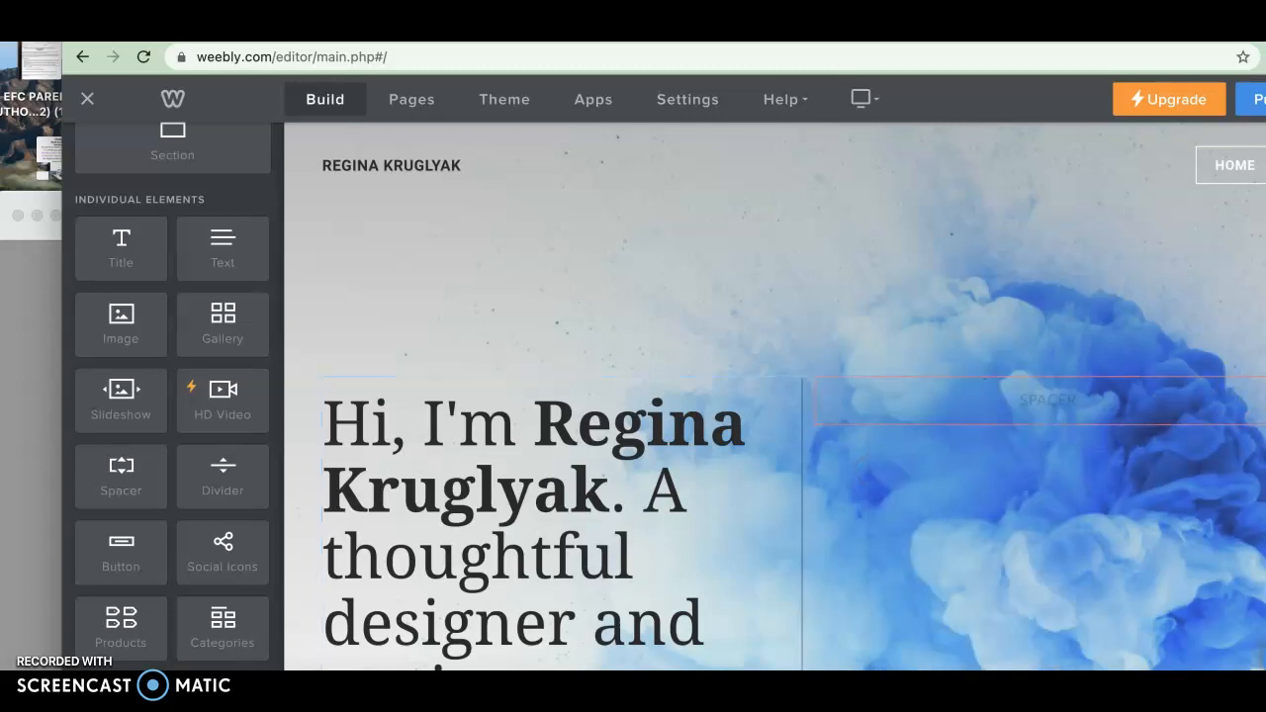
{"action": "left_click", "coordinate": [1240, 395]}
{"action": "left_click", "coordinate": [1238, 323]}
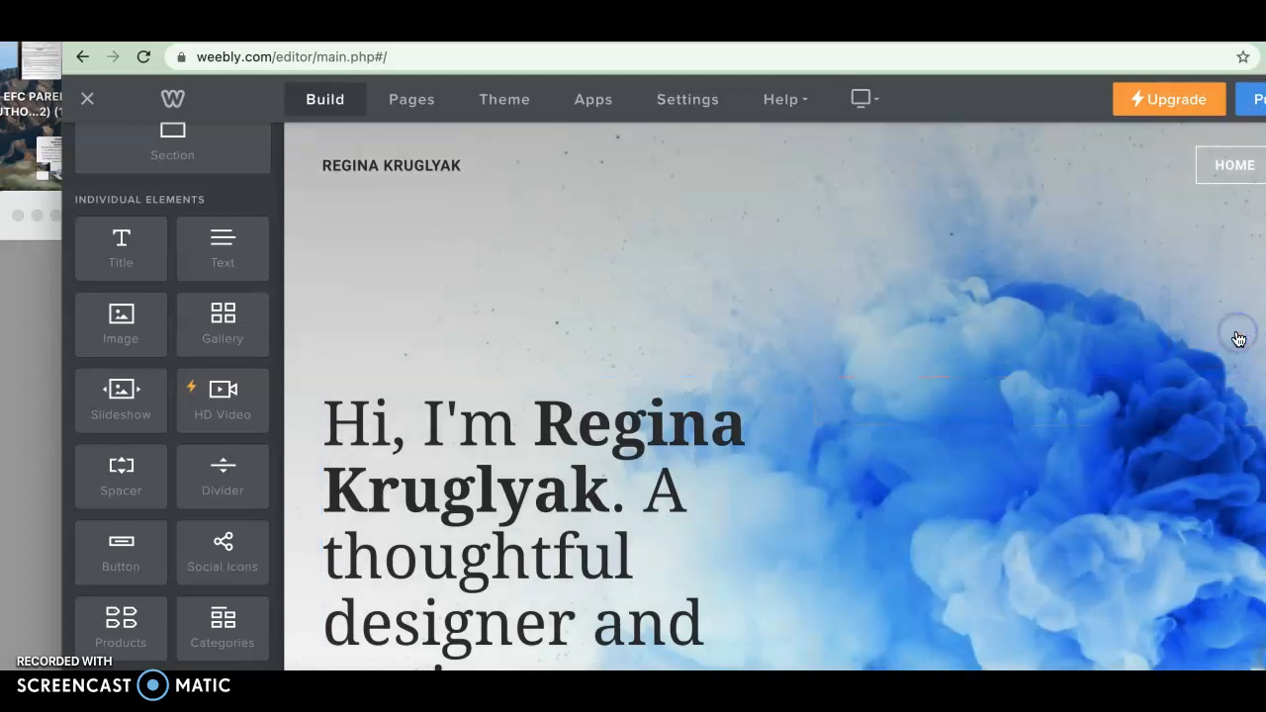
Place an Image element to the left of the hero heading, creating a two-column layout
{"action": "left_click_drag", "start_coordinate": [118, 325], "coordinate": [343, 497]}
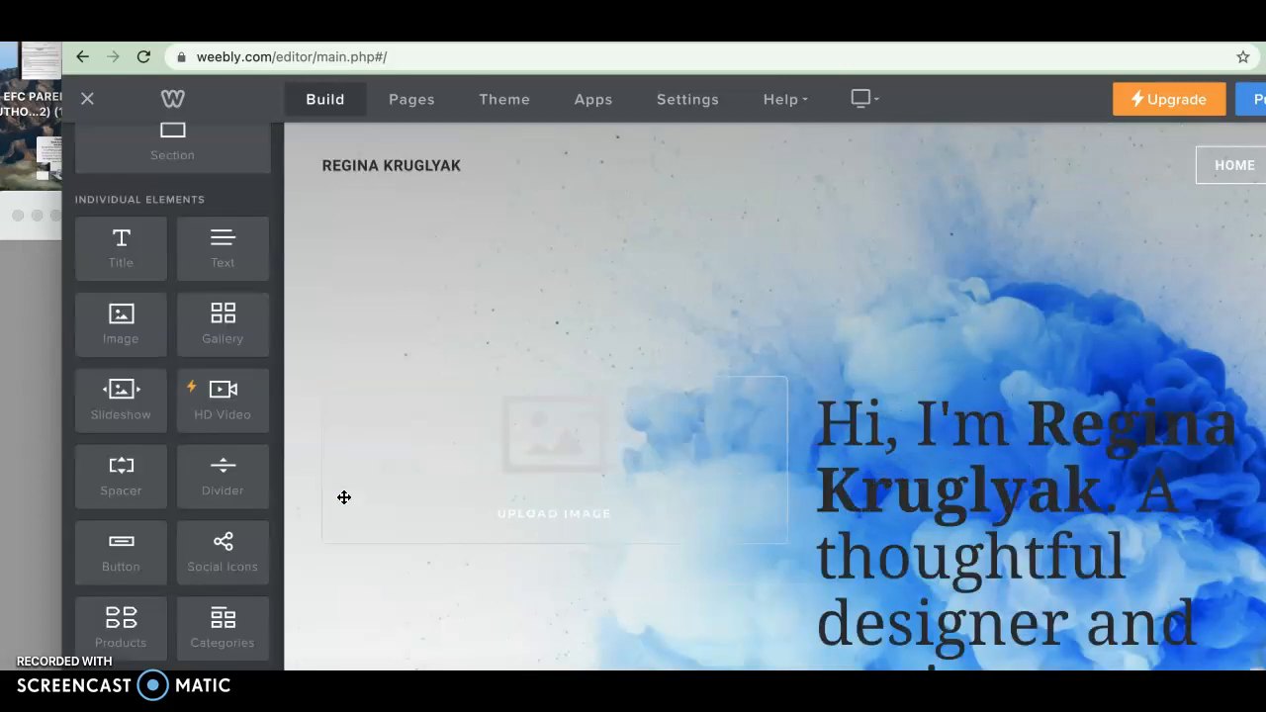
{"action": "scroll", "coordinate": [534, 452], "scroll_direction": "down", "scroll_amount": 10}
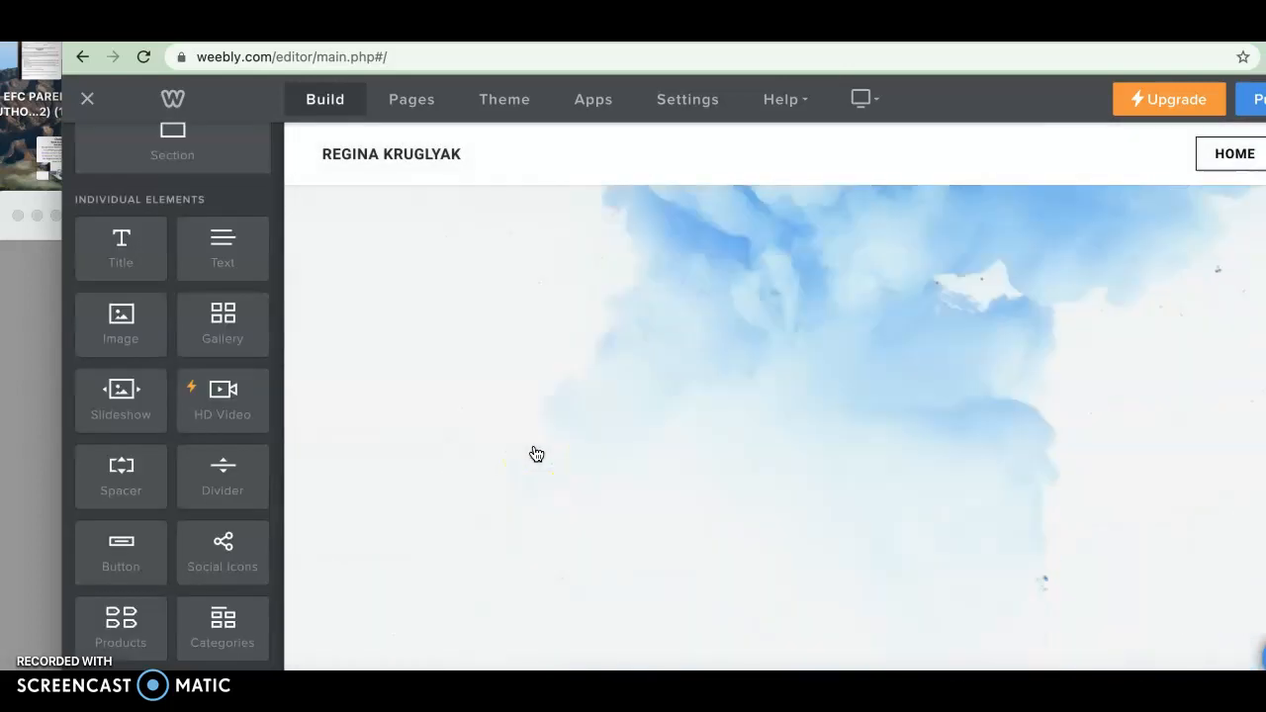
{"action": "scroll", "coordinate": [535, 453], "scroll_direction": "up", "scroll_amount": 2}
Replace the header section's background with the sunset cyclists image from the background library and save it
{"action": "left_click", "coordinate": [535, 452]}
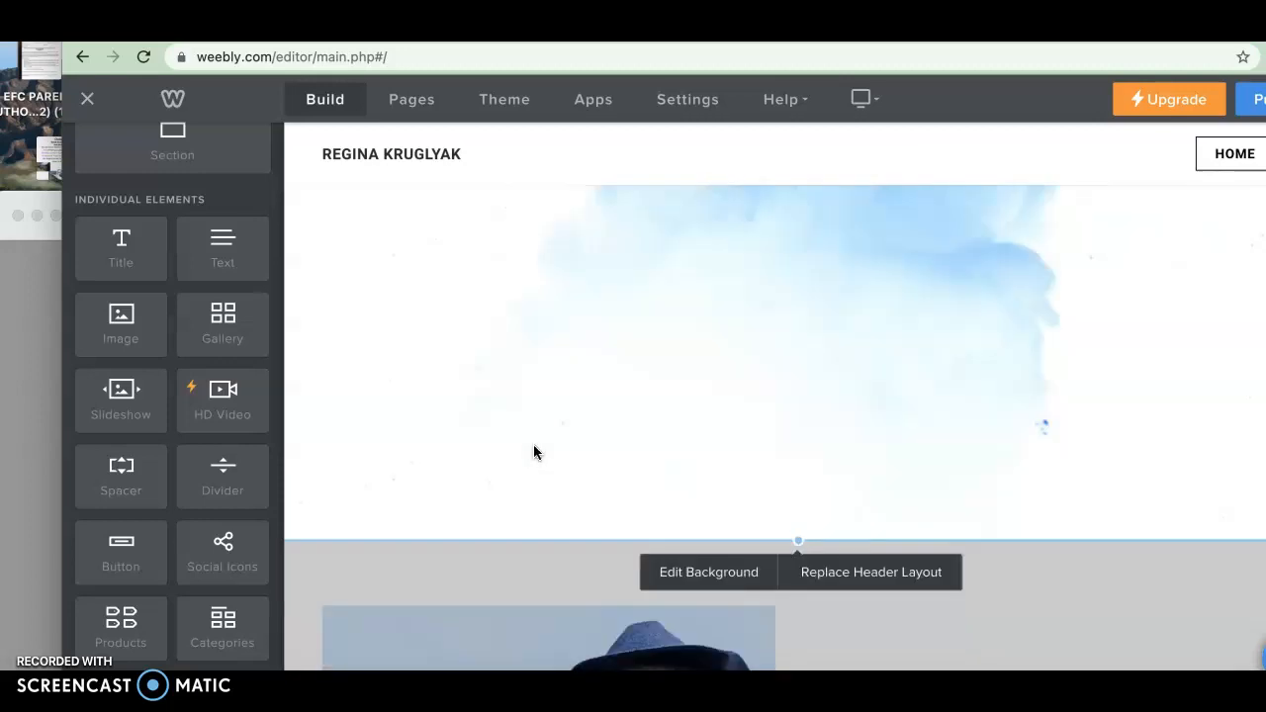
{"action": "scroll", "coordinate": [565, 339], "scroll_direction": "up", "scroll_amount": 8}
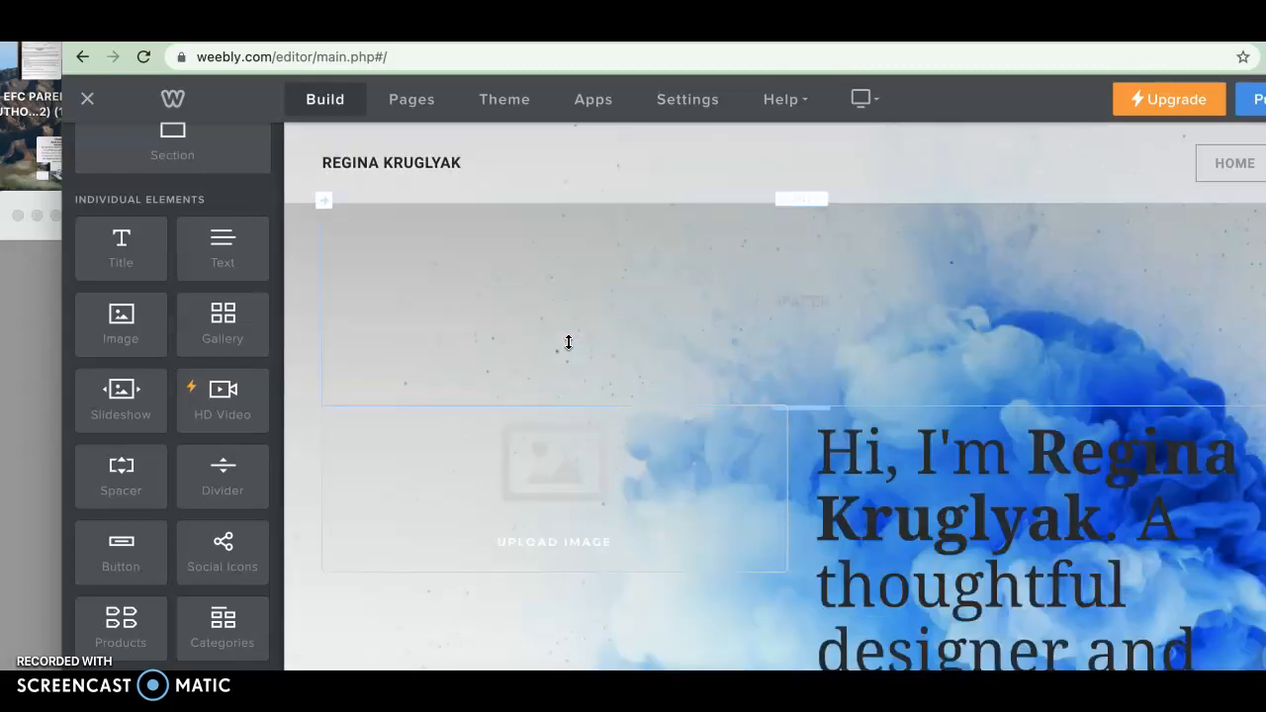
{"action": "scroll", "coordinate": [569, 342], "scroll_direction": "down", "scroll_amount": 10}
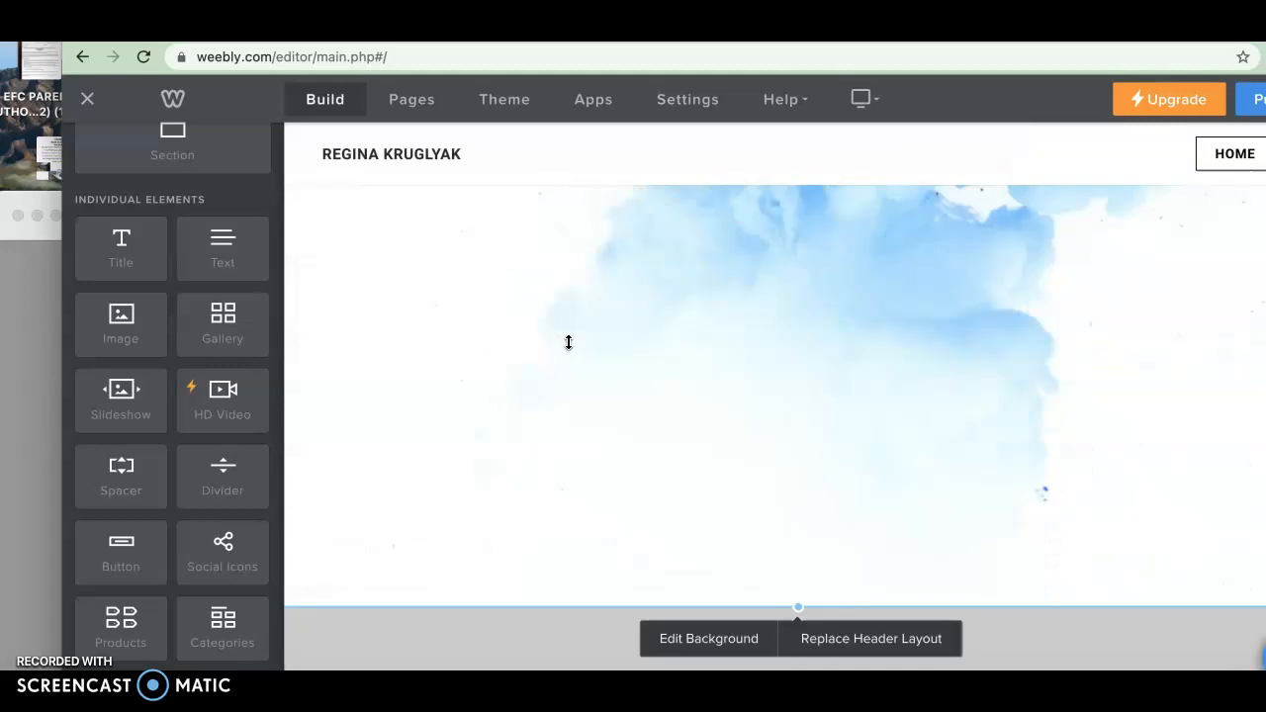
{"action": "scroll", "coordinate": [569, 342], "scroll_direction": "down", "scroll_amount": 1}
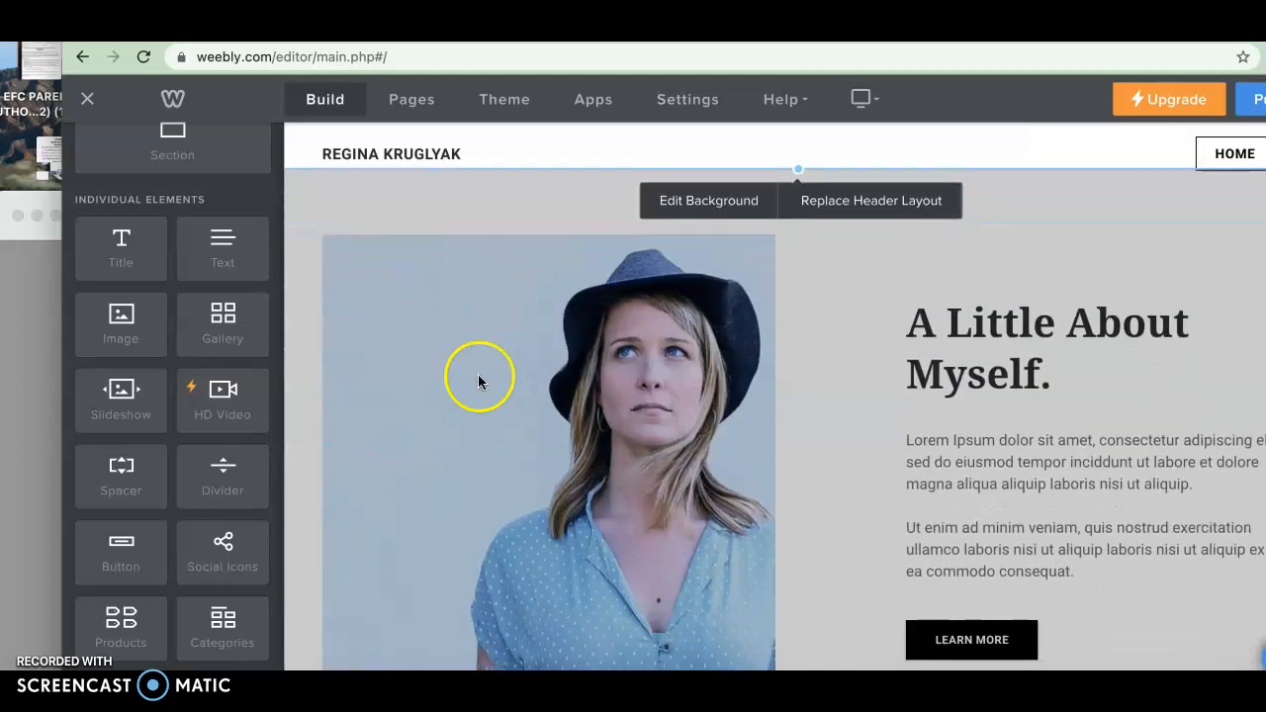
{"action": "left_click", "coordinate": [709, 202]}
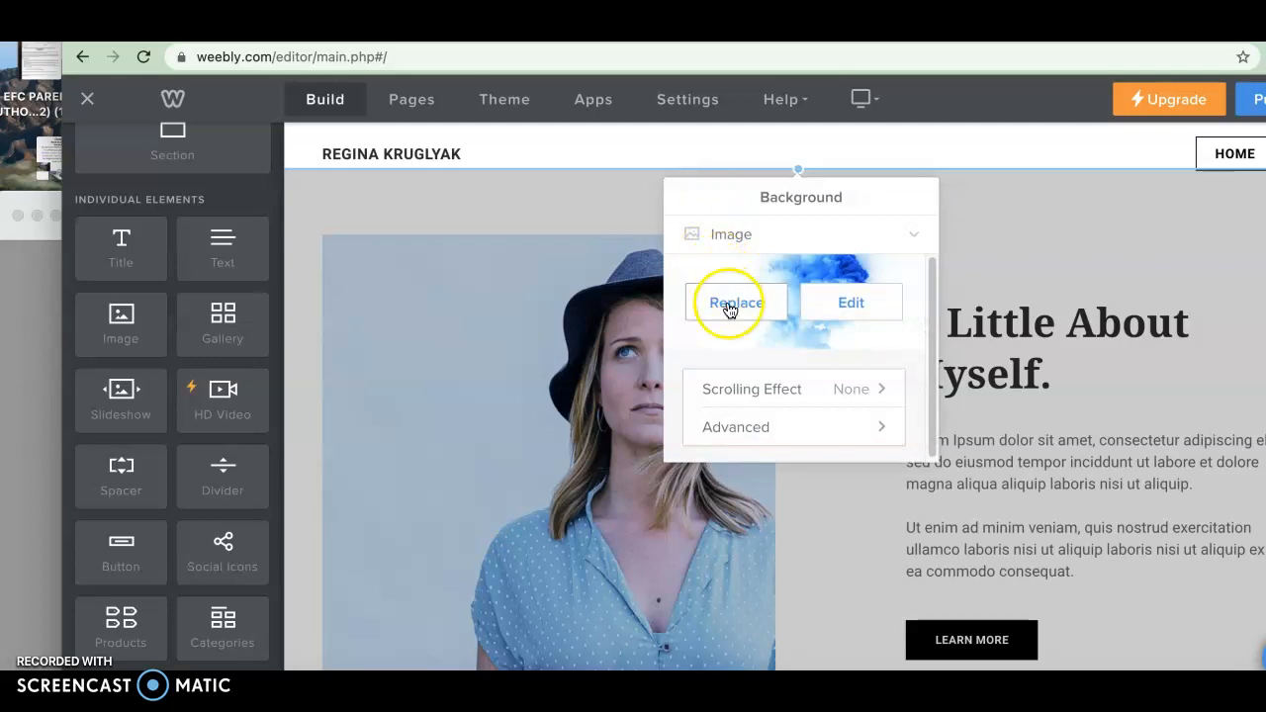
{"action": "left_click", "coordinate": [728, 309]}
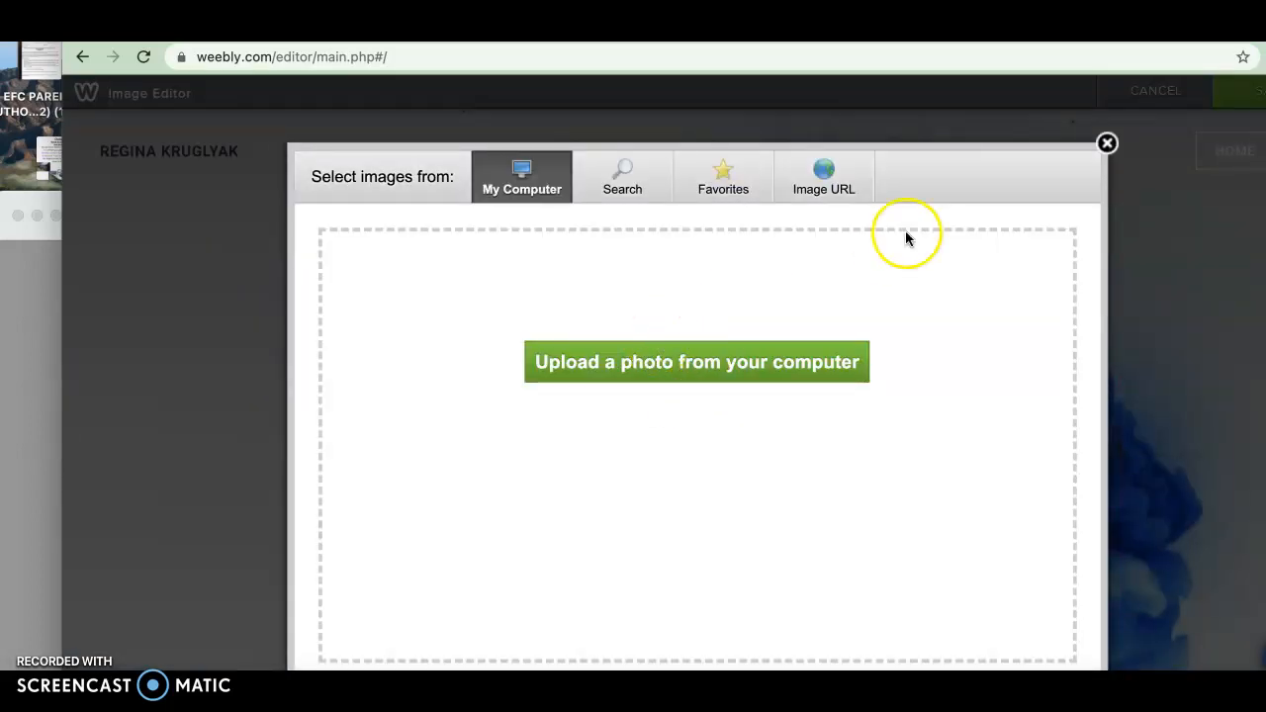
{"action": "left_click", "coordinate": [1110, 145]}
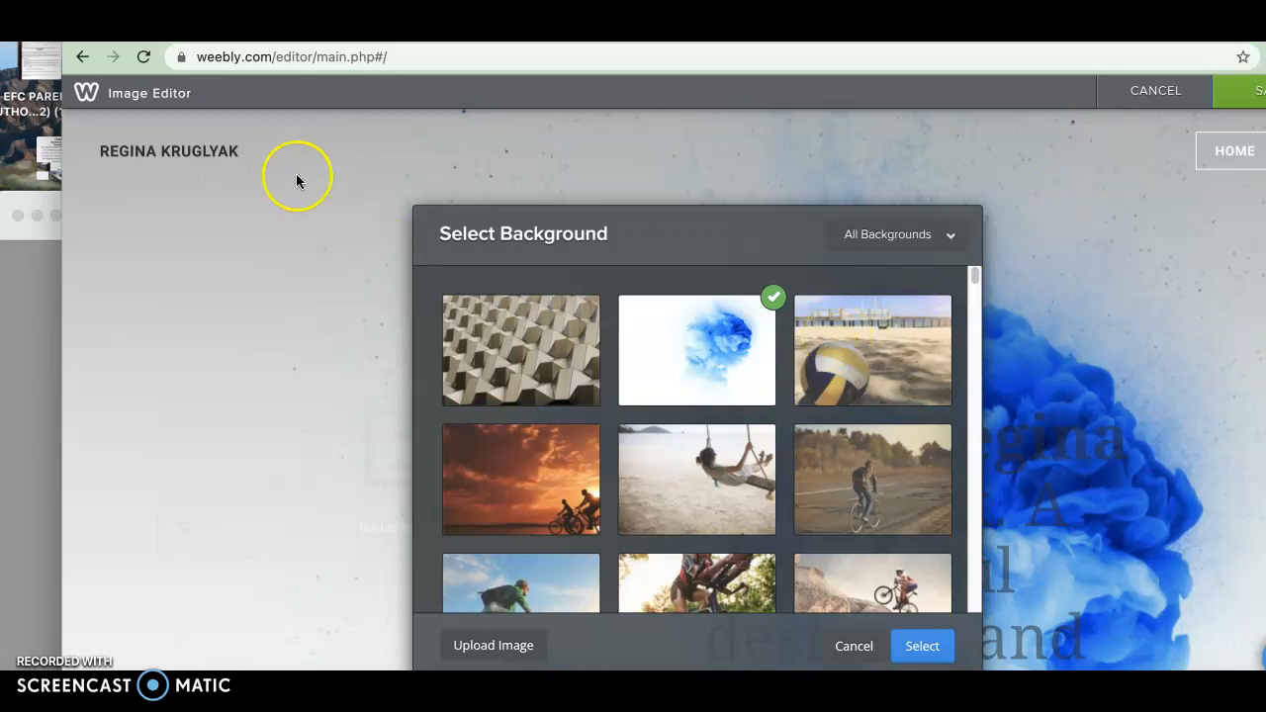
{"action": "scroll", "coordinate": [571, 382], "scroll_direction": "down", "scroll_amount": 6}
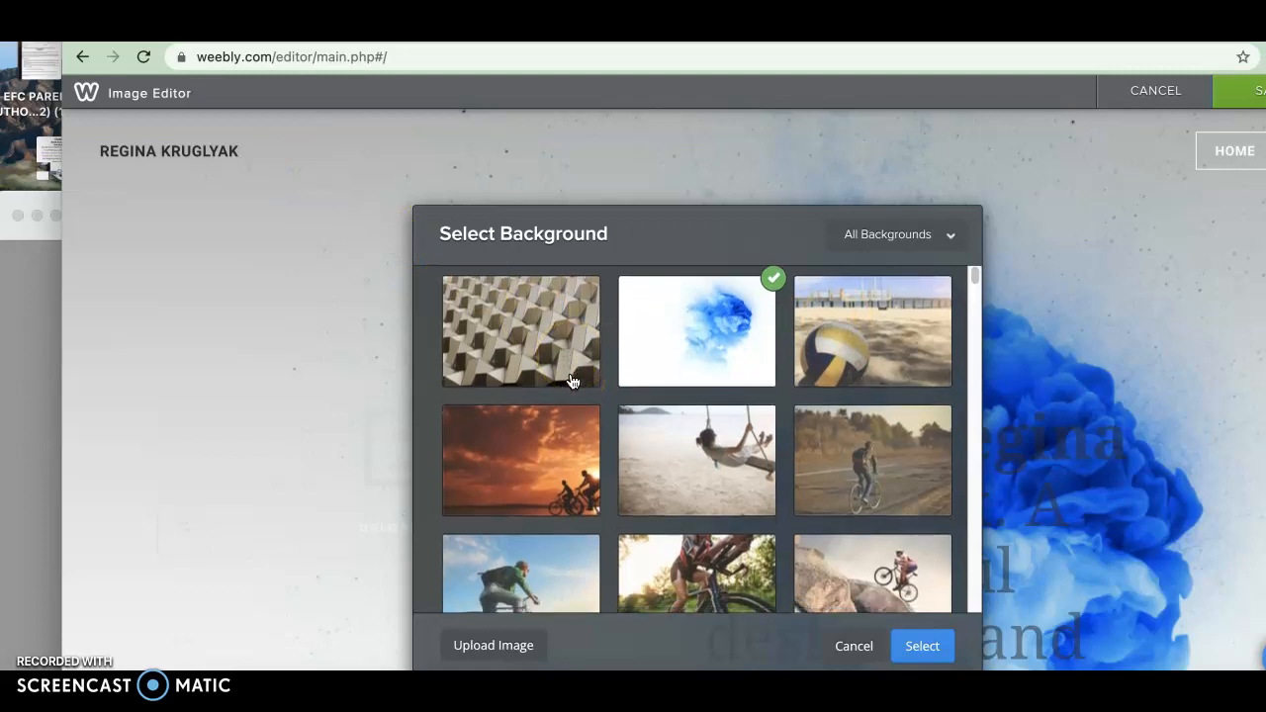
{"action": "scroll", "coordinate": [572, 381], "scroll_direction": "down", "scroll_amount": 1}
{"action": "scroll", "coordinate": [572, 381], "scroll_direction": "up", "scroll_amount": 4}
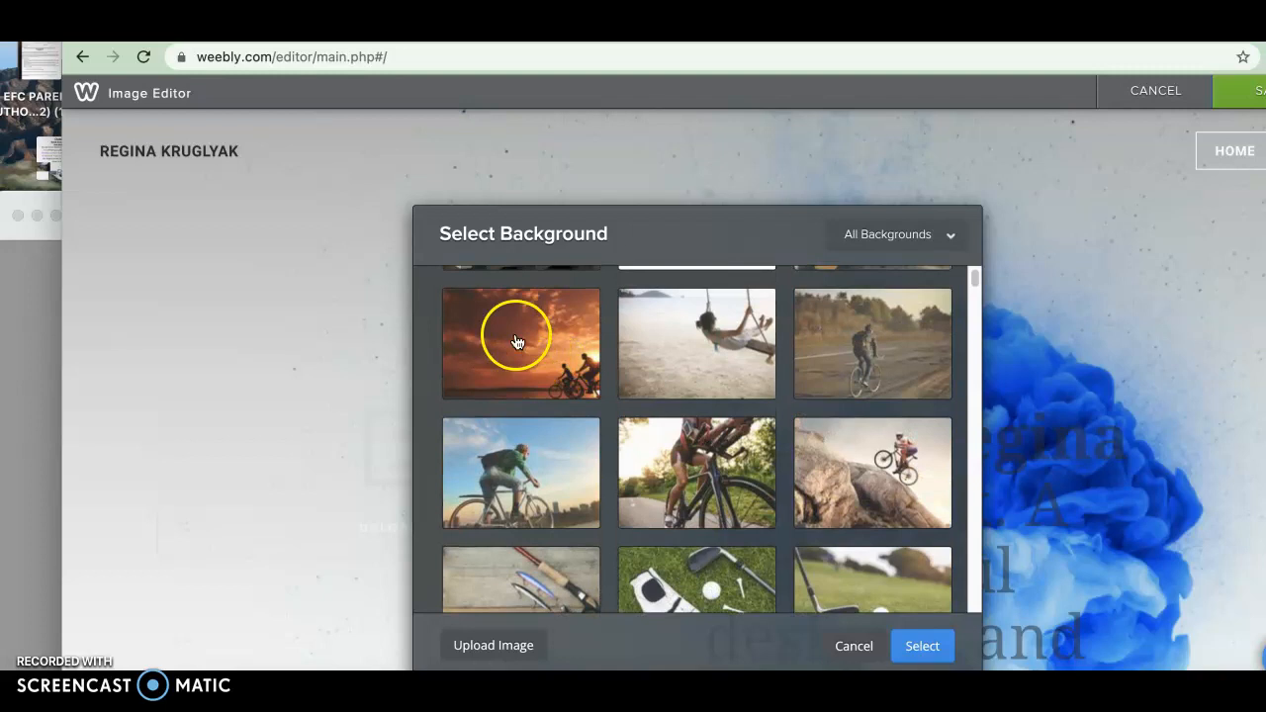
{"action": "left_click", "coordinate": [516, 342]}
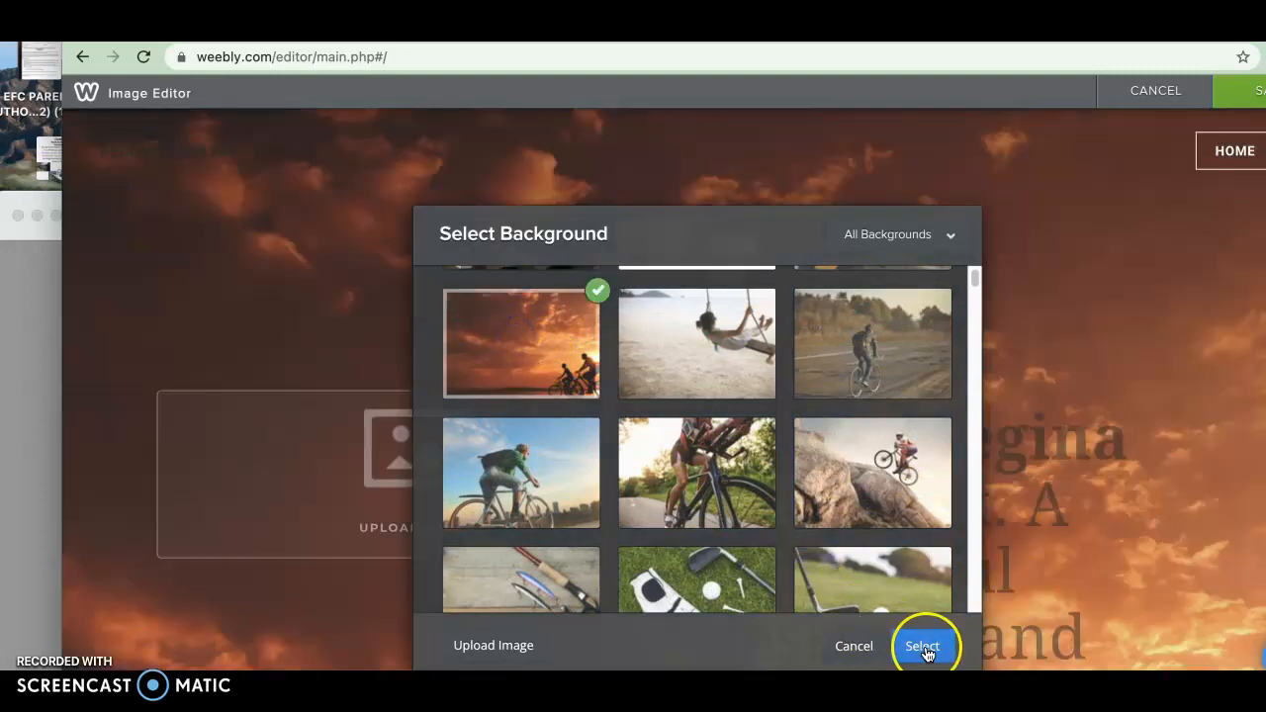
{"action": "left_click", "coordinate": [923, 647]}
{"action": "scroll", "coordinate": [928, 655], "scroll_direction": "down", "scroll_amount": 5}
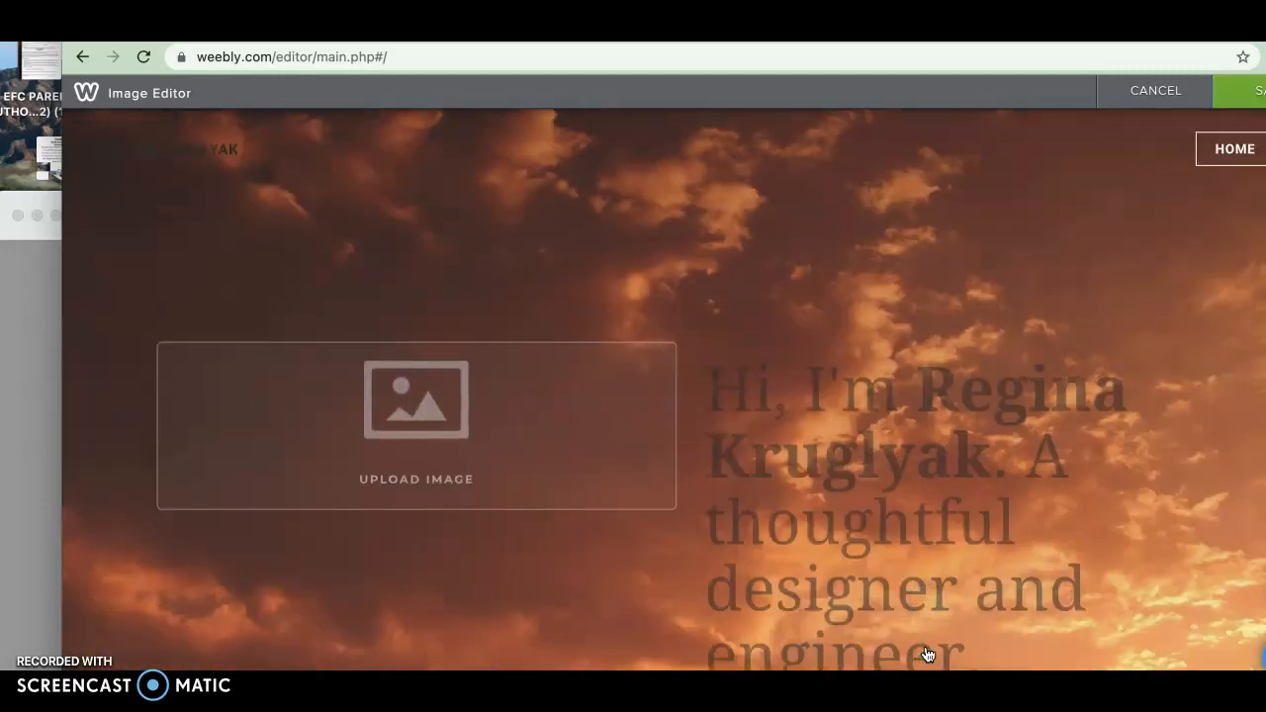
{"action": "scroll", "coordinate": [920, 603], "scroll_direction": "up", "scroll_amount": 5}
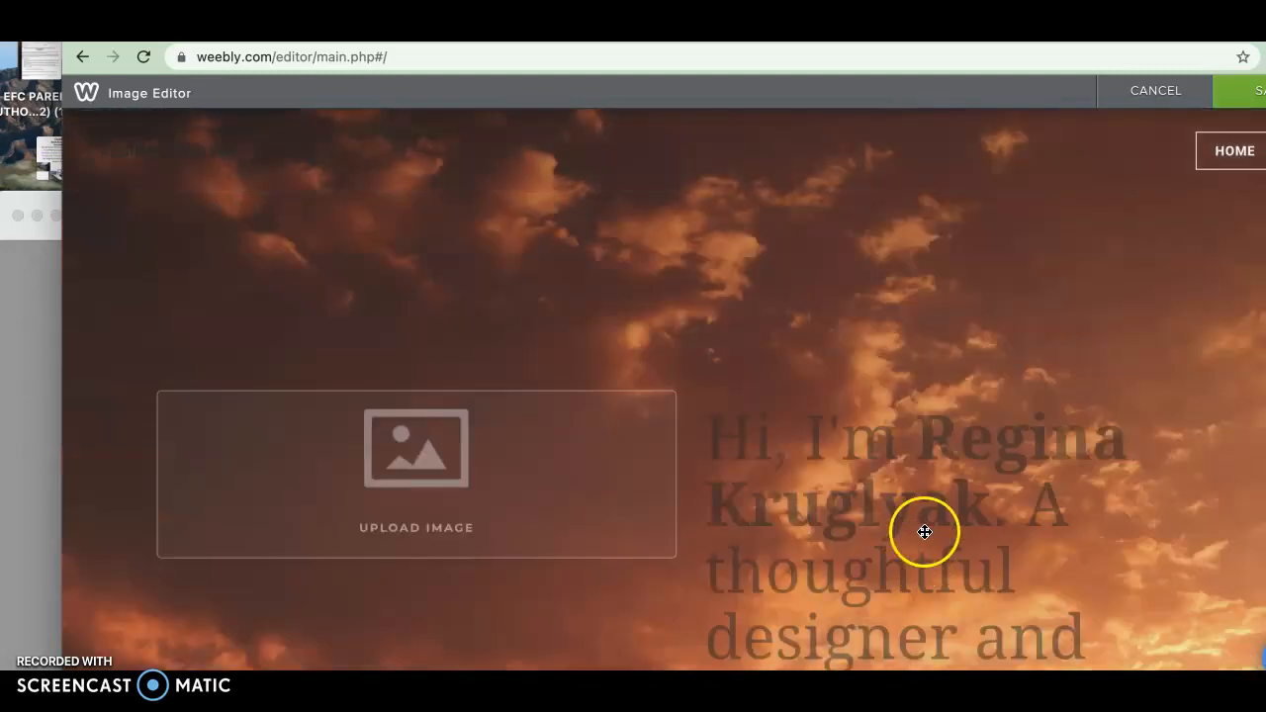
{"action": "left_click", "coordinate": [1247, 90]}
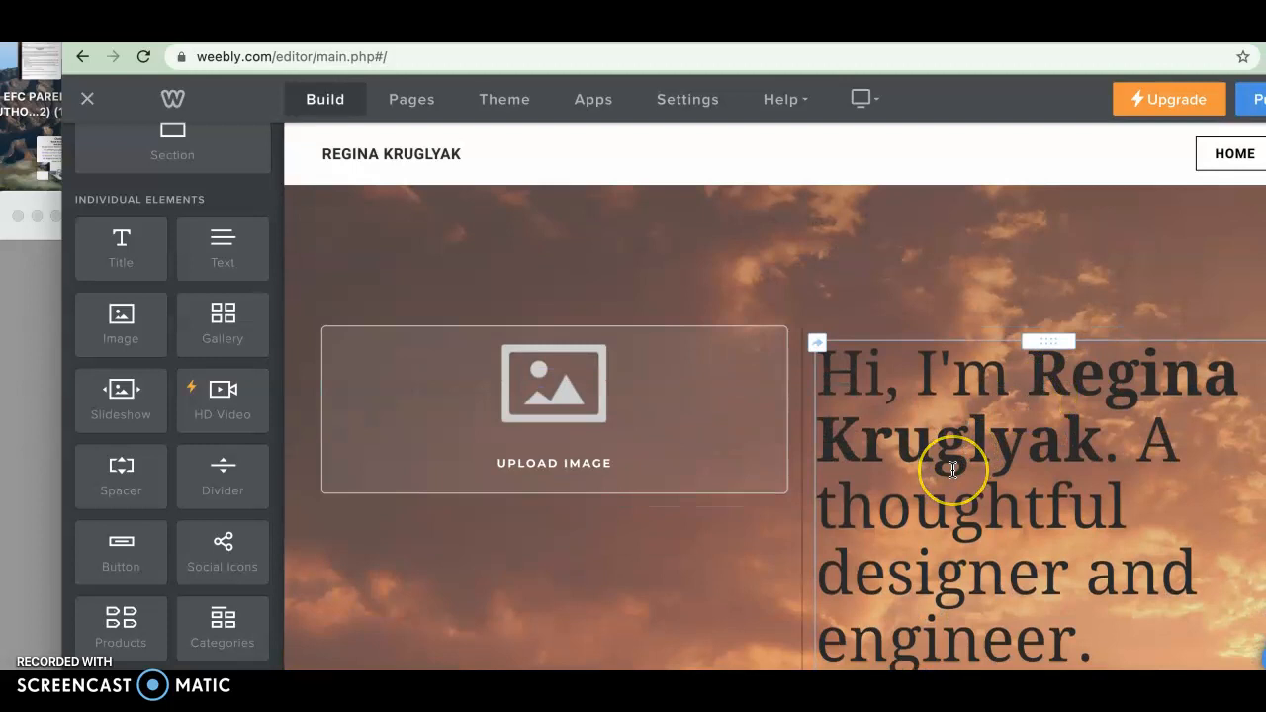
Select all of the hero heading text and change its color to the light grey swatch
{"action": "left_click", "coordinate": [953, 469]}
{"action": "triple_click", "coordinate": [953, 469]}
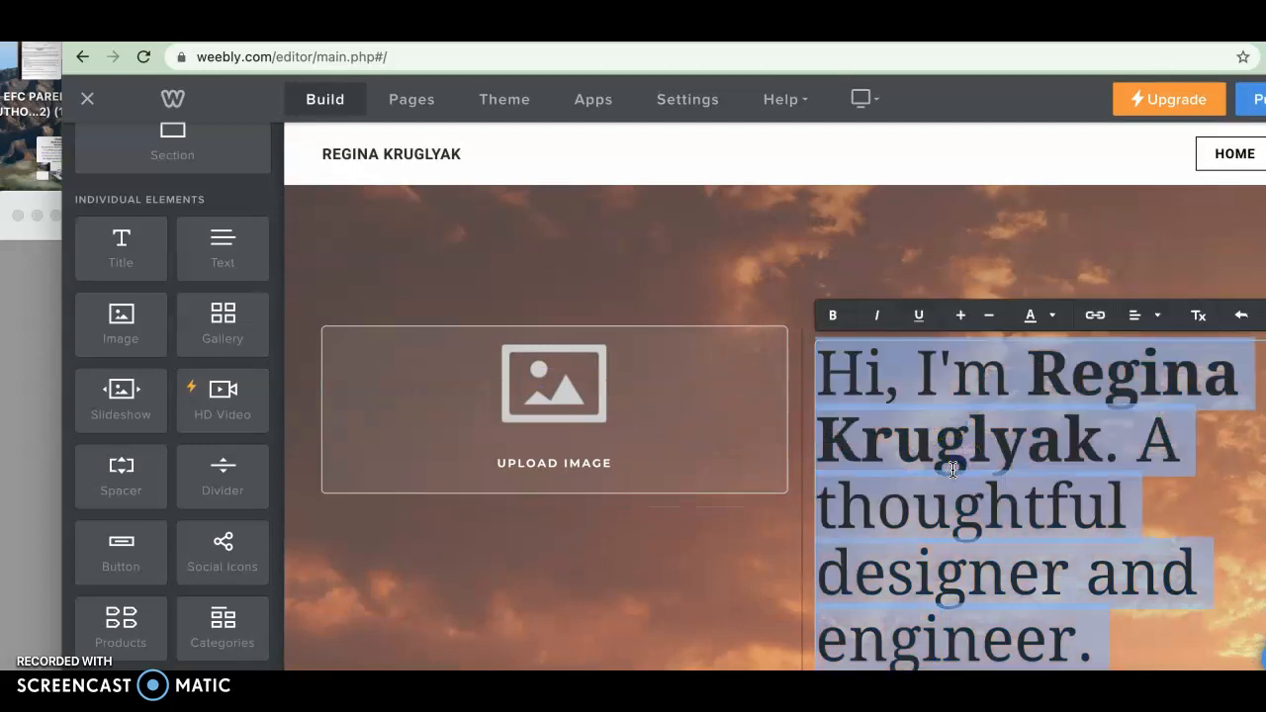
{"action": "left_click", "coordinate": [1055, 316]}
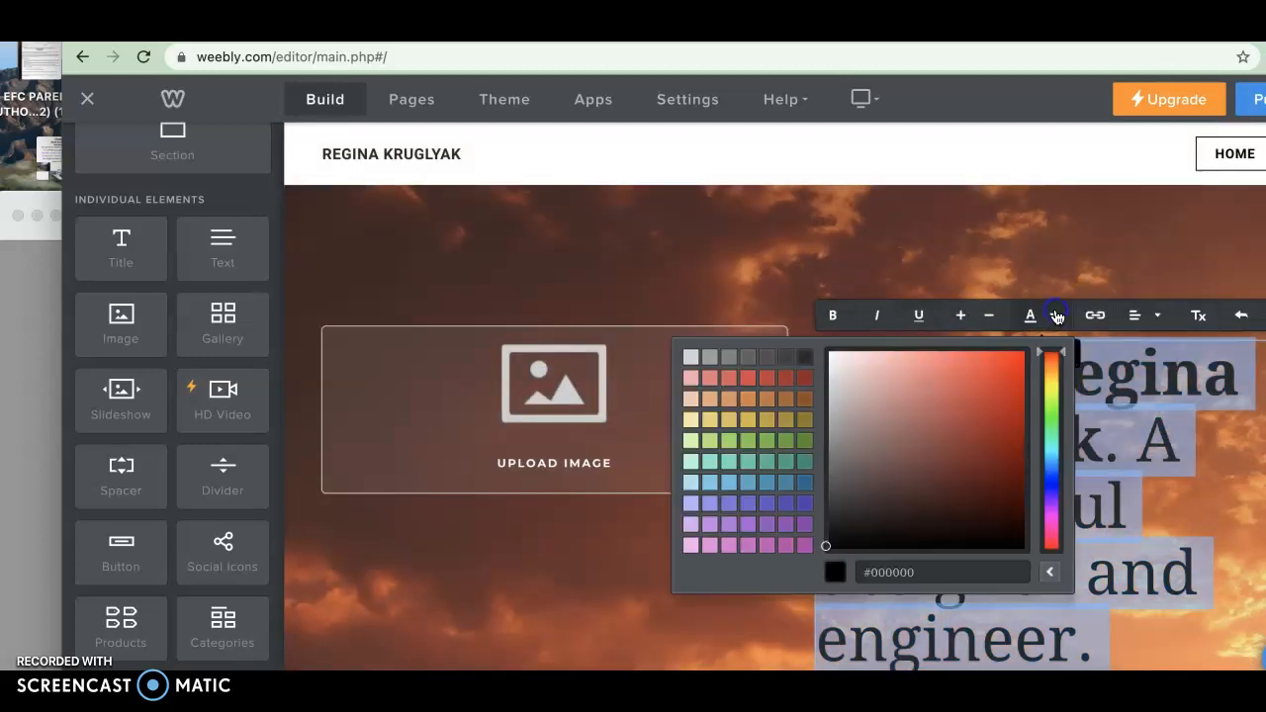
{"action": "left_click", "coordinate": [691, 366]}
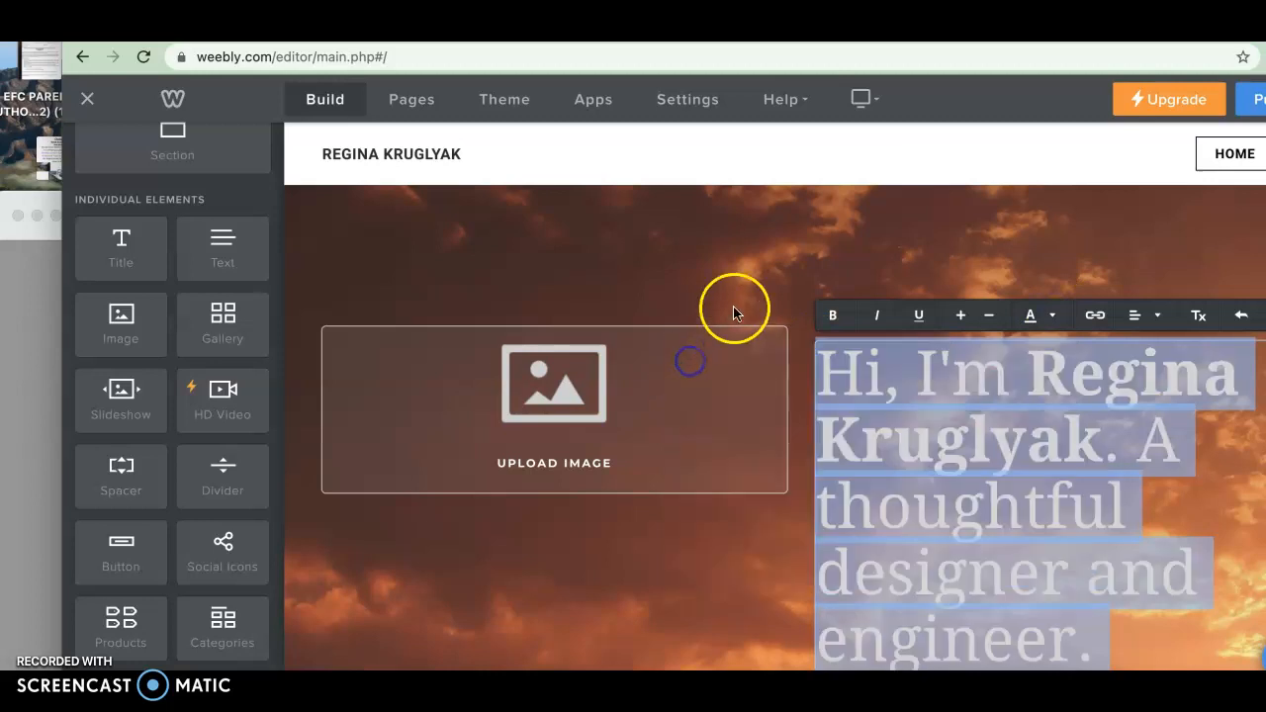
{"action": "left_click", "coordinate": [752, 266]}
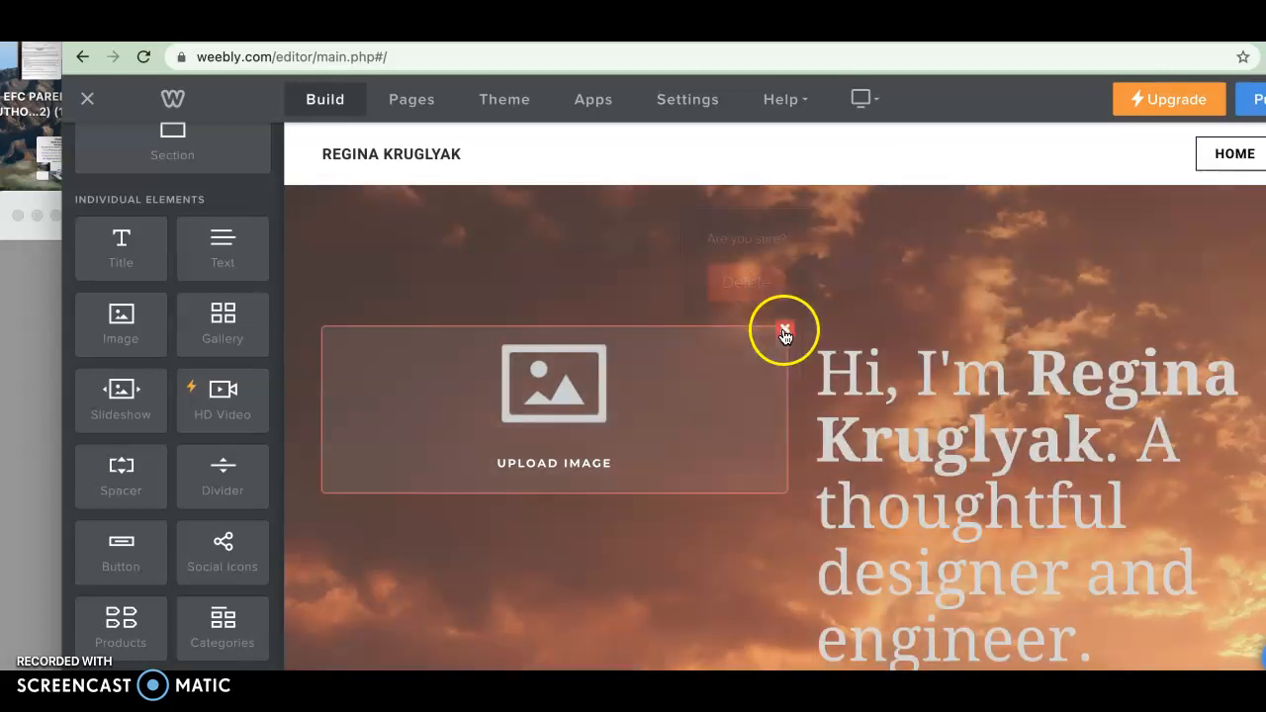
Delete the image placeholder beside the hero heading so the heading spans the full width
{"action": "left_click", "coordinate": [785, 328]}
{"action": "left_click", "coordinate": [755, 280]}
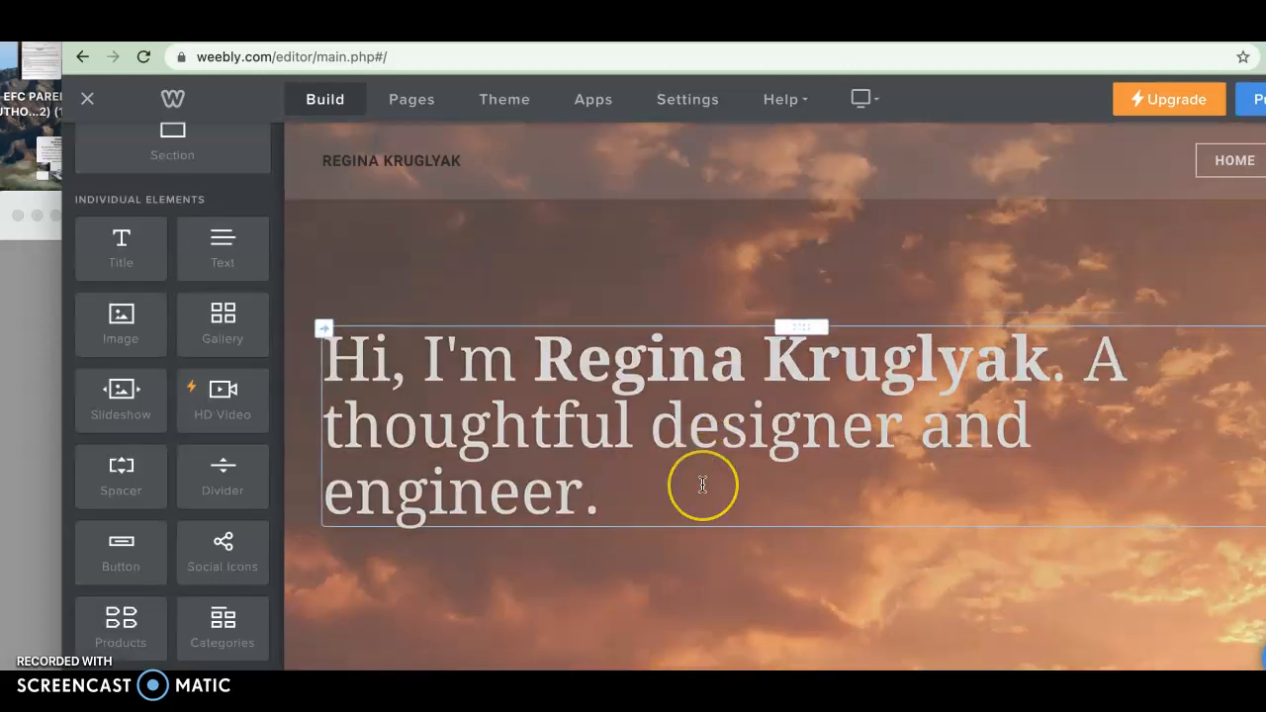
{"action": "scroll", "coordinate": [703, 484], "scroll_direction": "down", "scroll_amount": 10}
Move the about-section photo into the narrow middle column and drag the column divider to widen it
{"action": "left_click", "coordinate": [603, 466]}
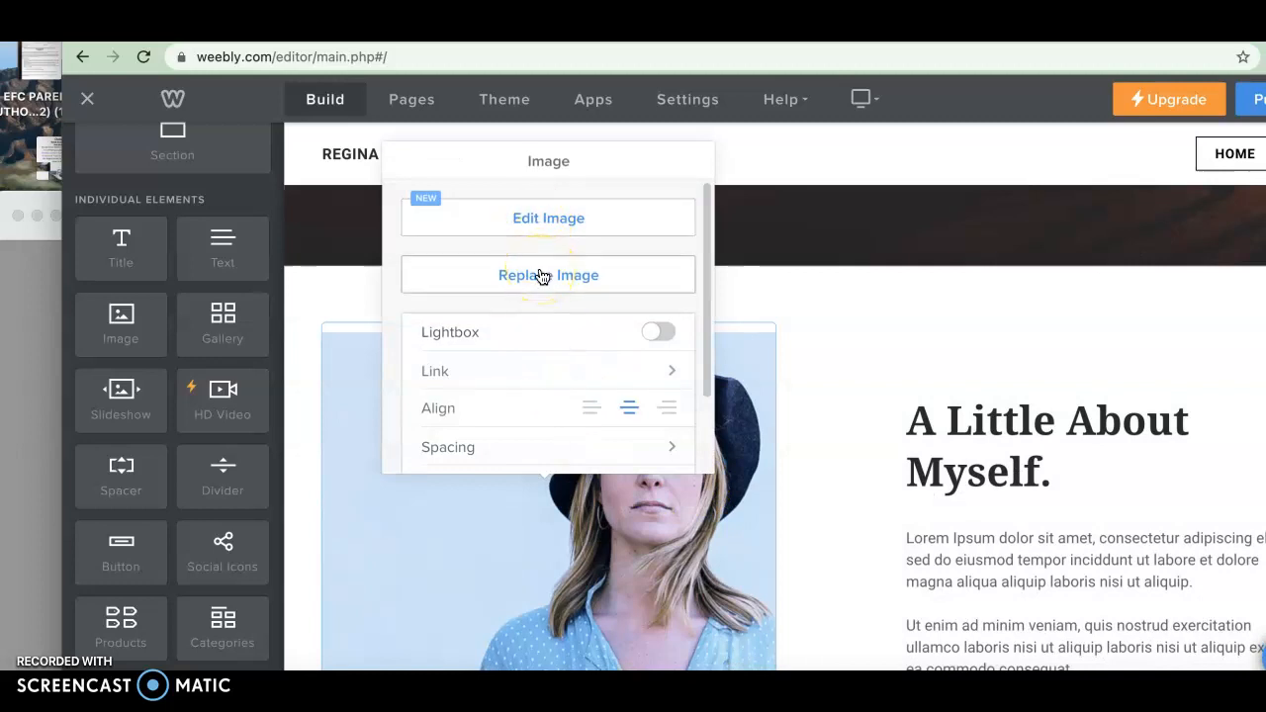
{"action": "left_click", "coordinate": [975, 460]}
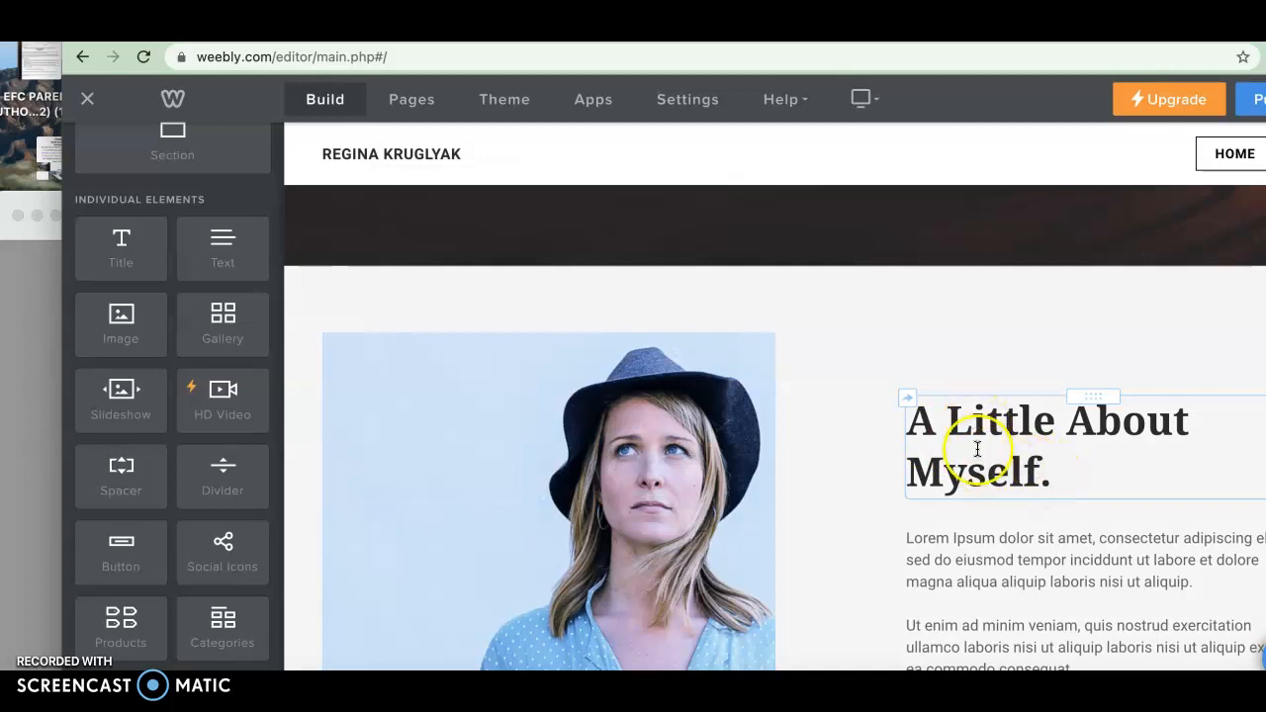
{"action": "left_click", "coordinate": [981, 587]}
{"action": "scroll", "coordinate": [983, 586], "scroll_direction": "down", "scroll_amount": 1}
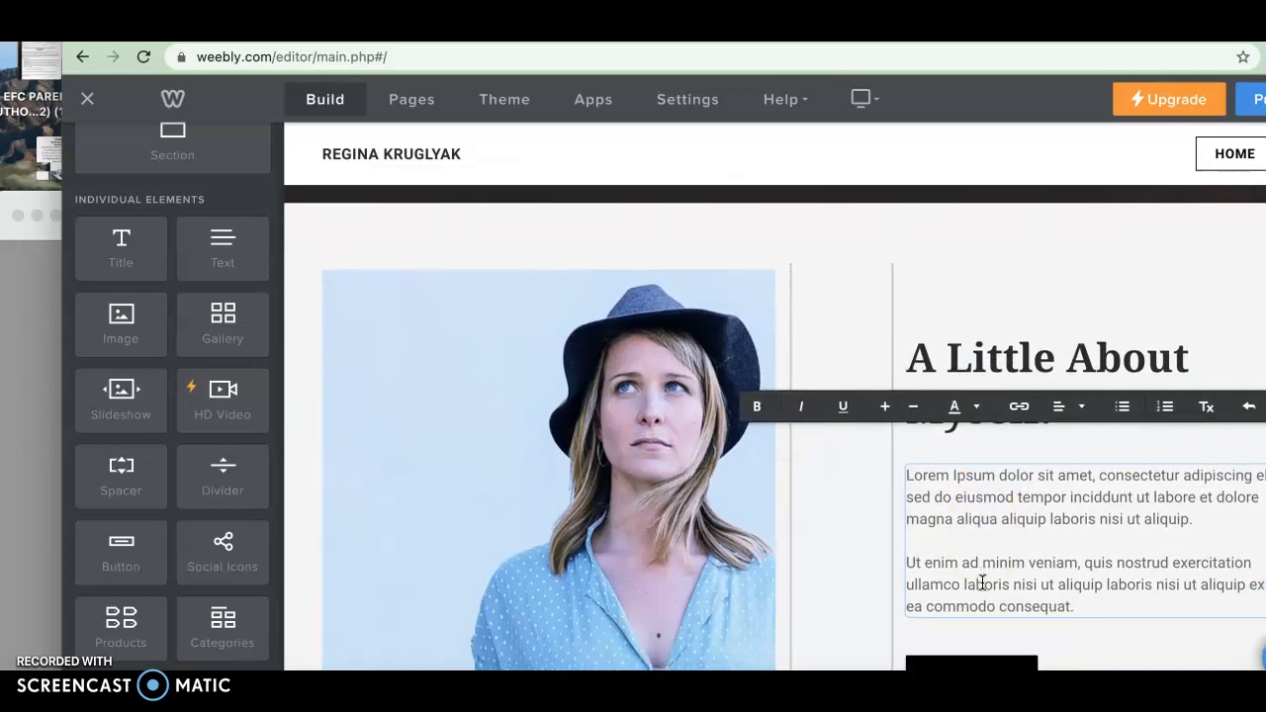
{"action": "left_click", "coordinate": [841, 486]}
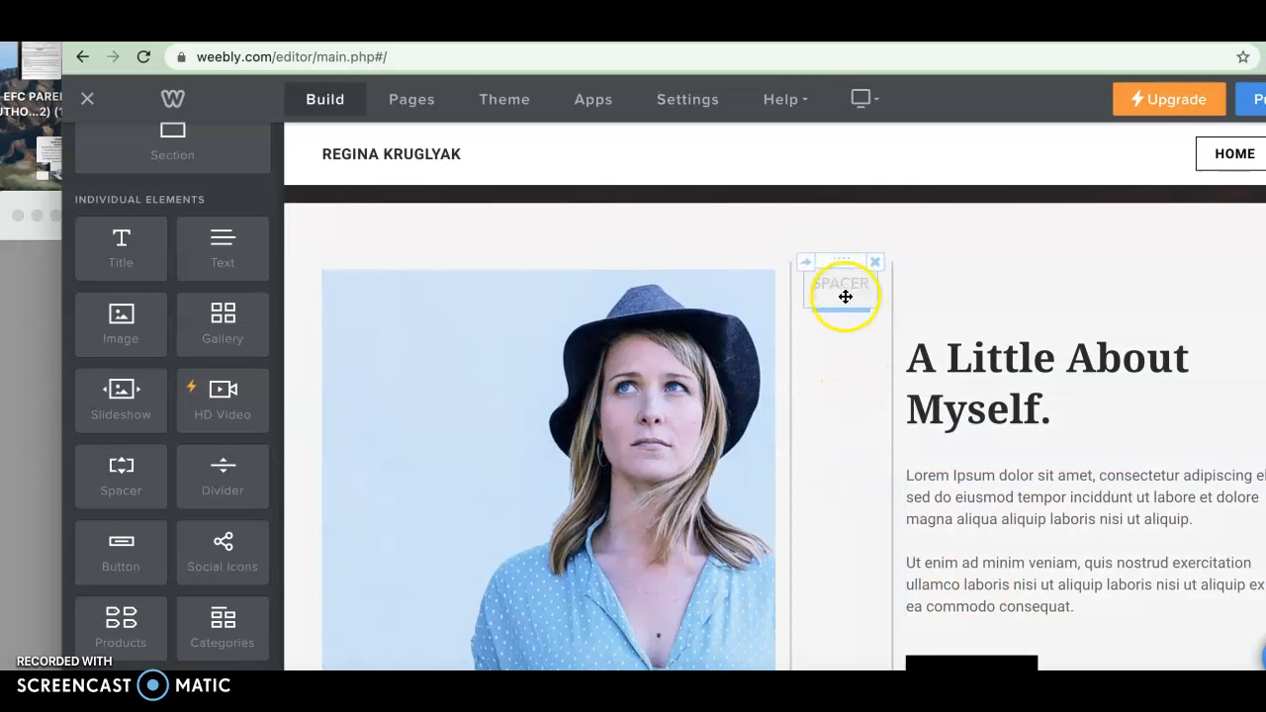
{"action": "left_click_drag", "start_coordinate": [844, 262], "coordinate": [305, 374]}
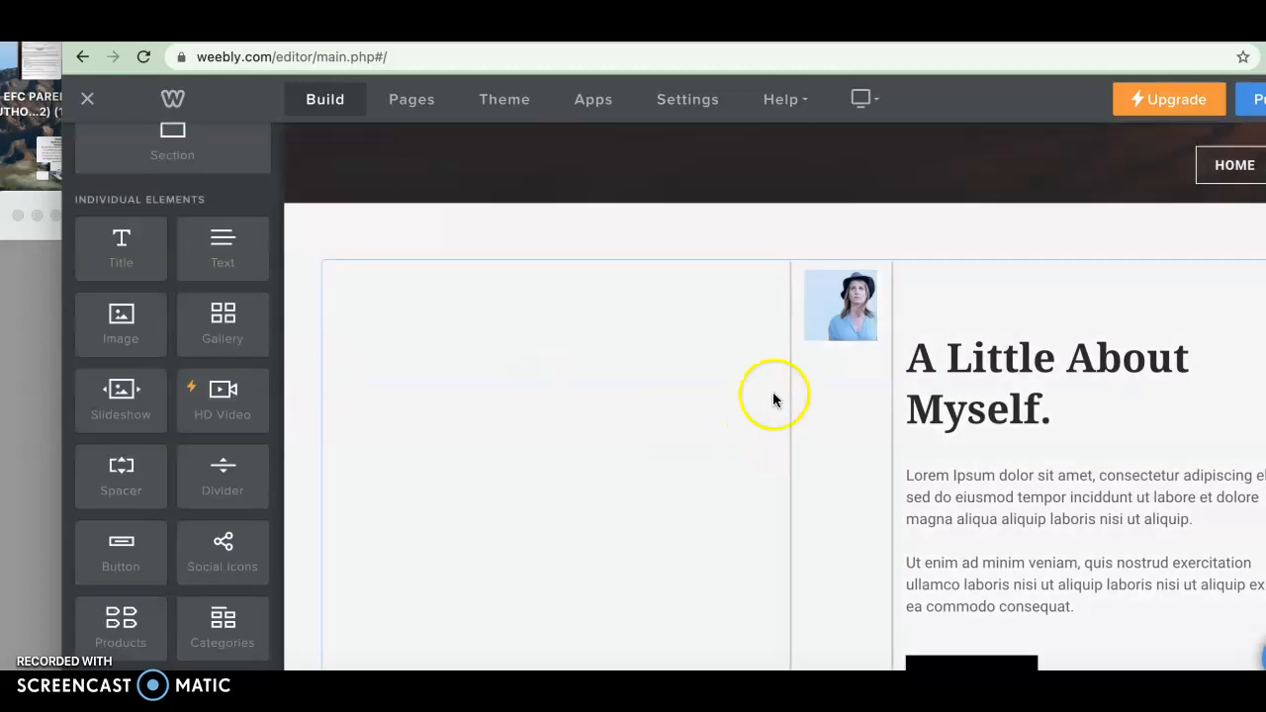
{"action": "left_click_drag", "start_coordinate": [794, 332], "coordinate": [443, 373]}
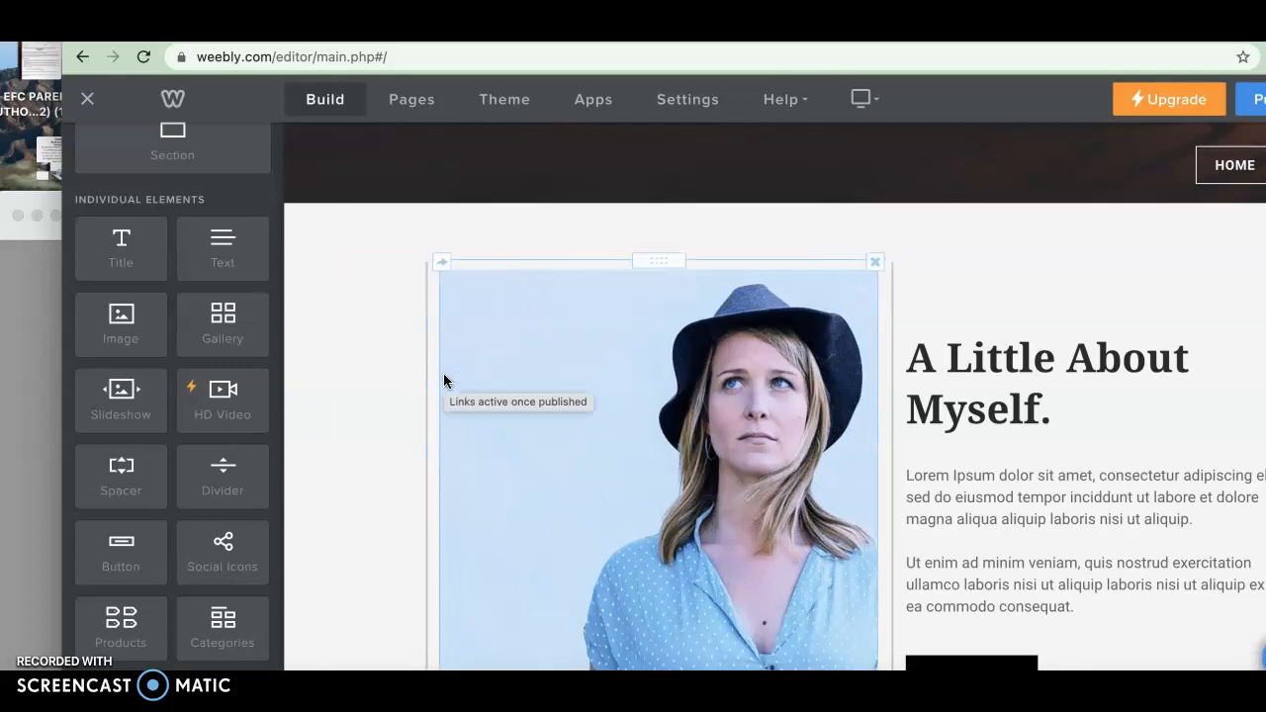
Add a YouTube element to the left of the about-section photo and open its settings
{"action": "scroll", "coordinate": [444, 373], "scroll_direction": "down", "scroll_amount": 1}
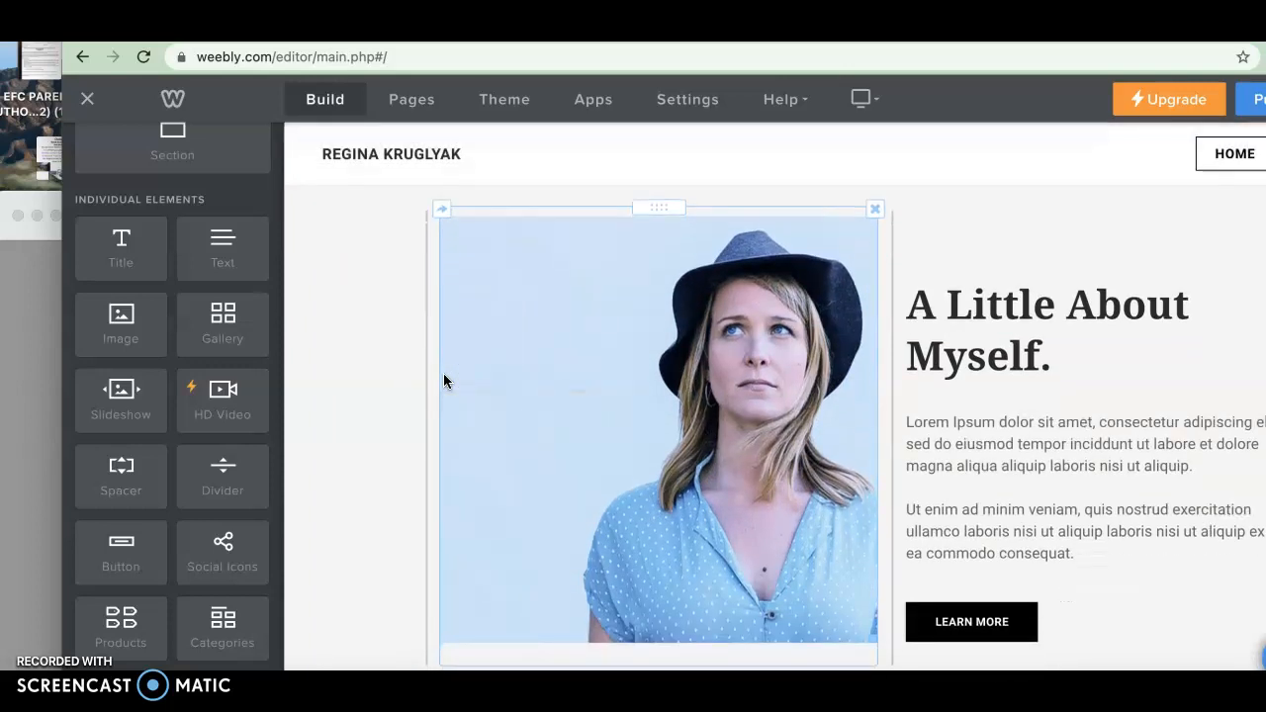
{"action": "scroll", "coordinate": [443, 381], "scroll_direction": "down", "scroll_amount": 1}
{"action": "scroll", "coordinate": [145, 542], "scroll_direction": "down", "scroll_amount": 1}
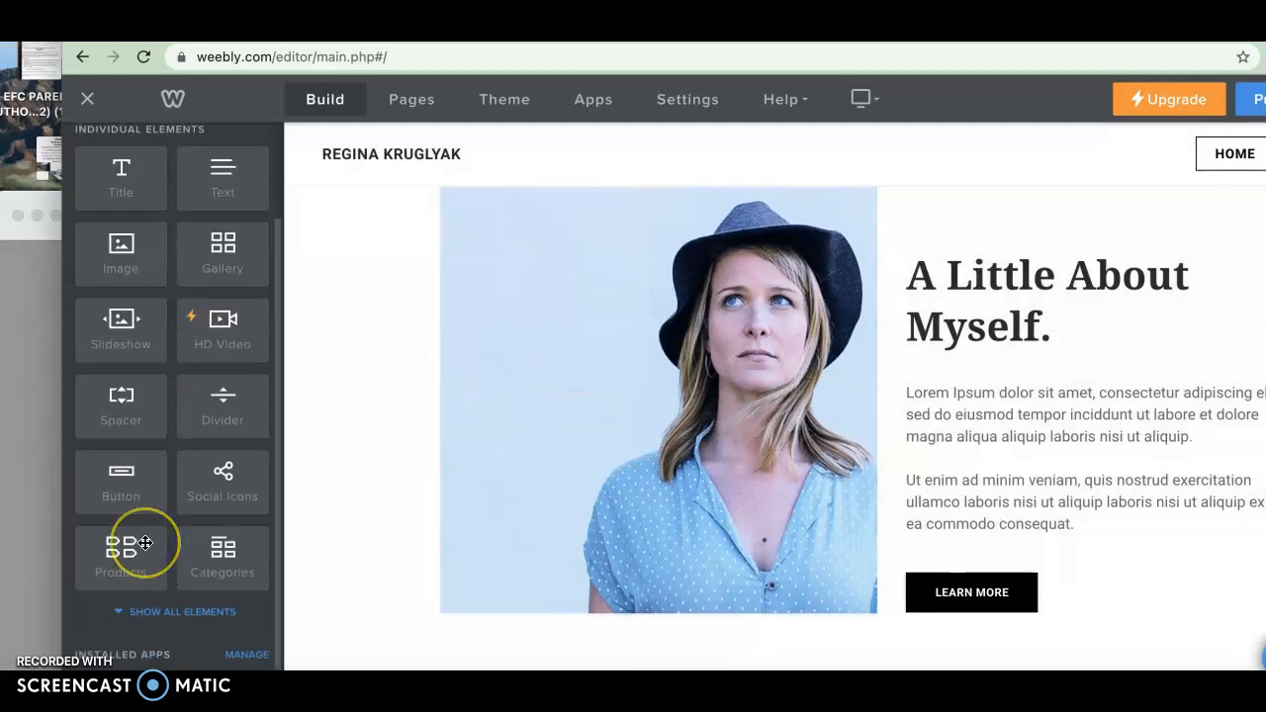
{"action": "scroll", "coordinate": [144, 542], "scroll_direction": "down", "scroll_amount": 1}
{"action": "left_click", "coordinate": [154, 568]}
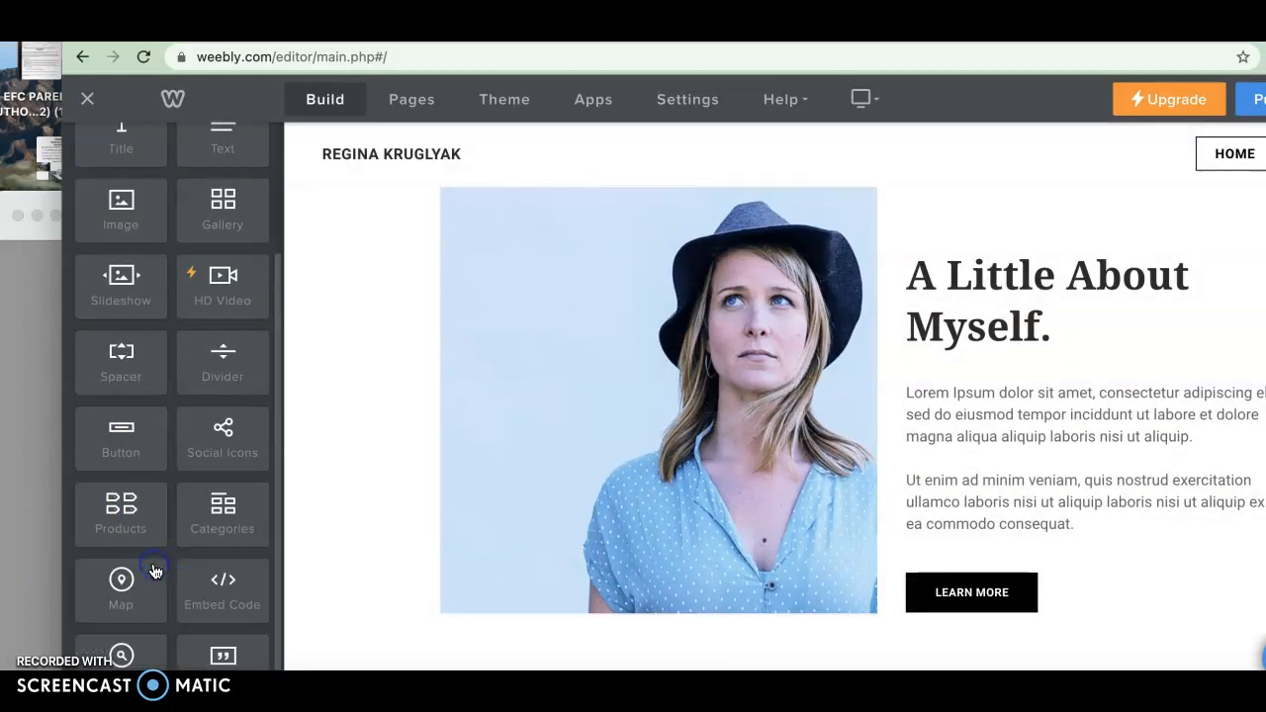
{"action": "scroll", "coordinate": [153, 572], "scroll_direction": "down", "scroll_amount": 6}
{"action": "scroll", "coordinate": [156, 572], "scroll_direction": "down", "scroll_amount": 1}
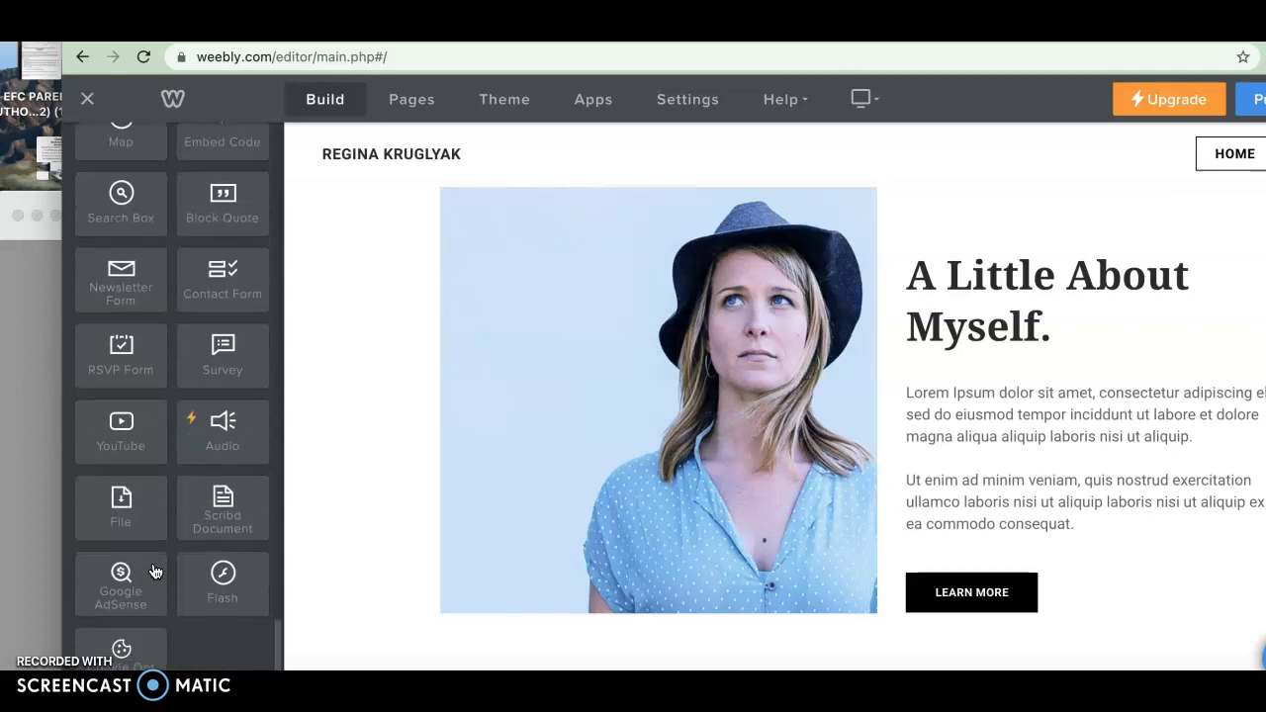
{"action": "left_click_drag", "start_coordinate": [124, 450], "coordinate": [340, 402]}
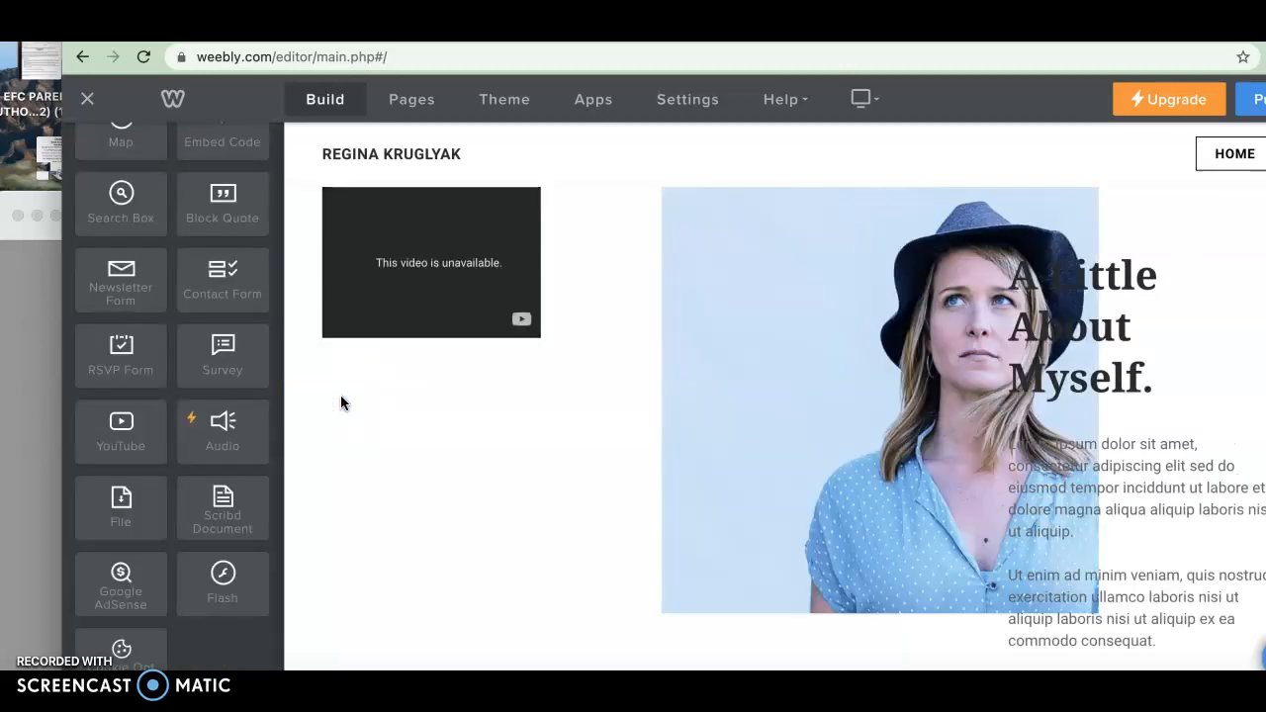
{"action": "left_click", "coordinate": [410, 269]}
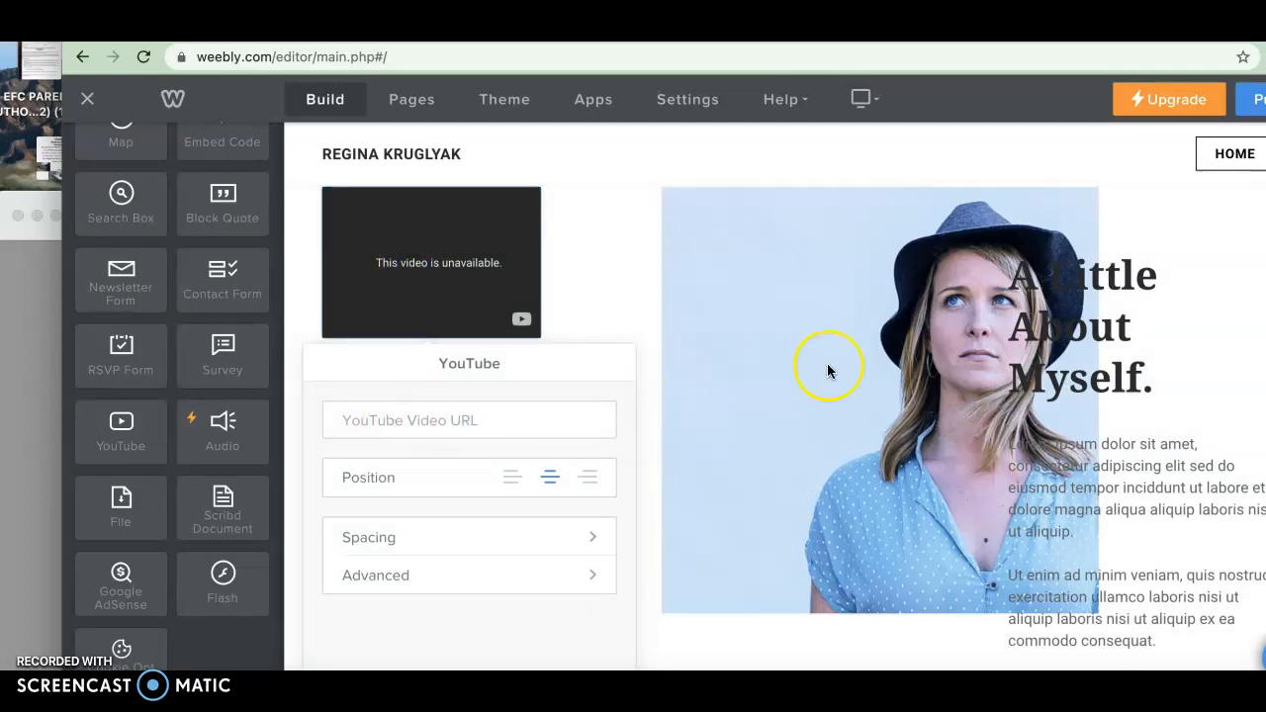
{"action": "scroll", "coordinate": [828, 371], "scroll_direction": "up", "scroll_amount": 10}
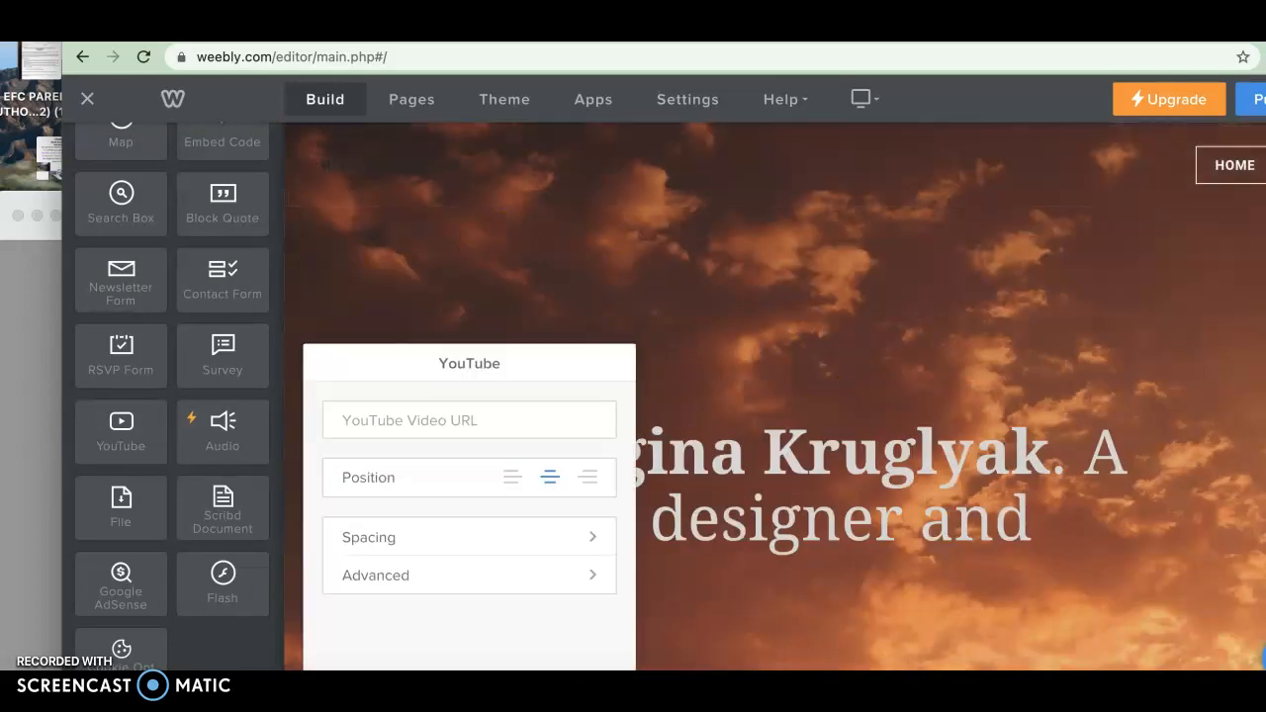